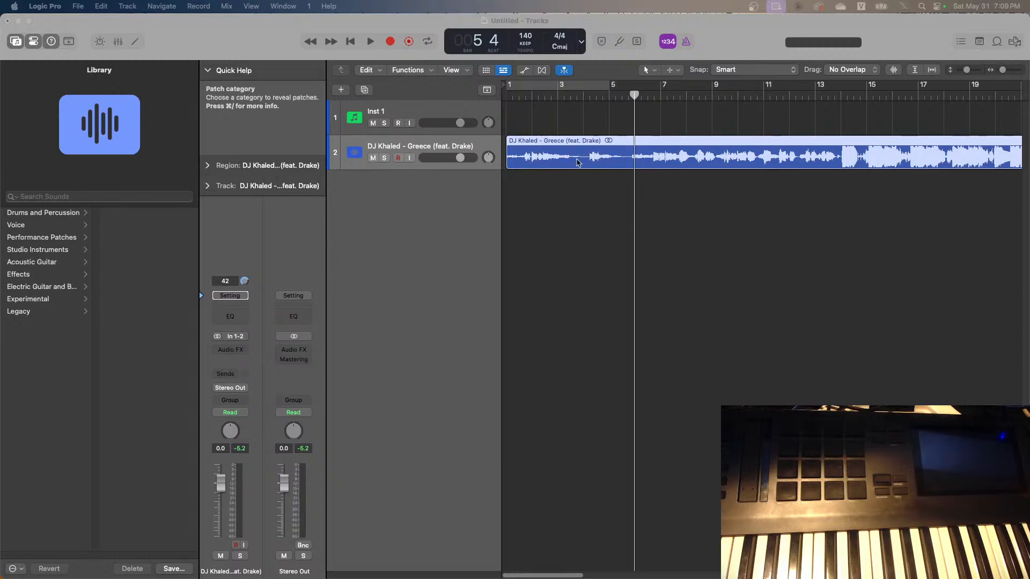
Check the Smart Tempo project settings, and switch the project tempo mode to Adapt Project Tempo
click(524, 50)
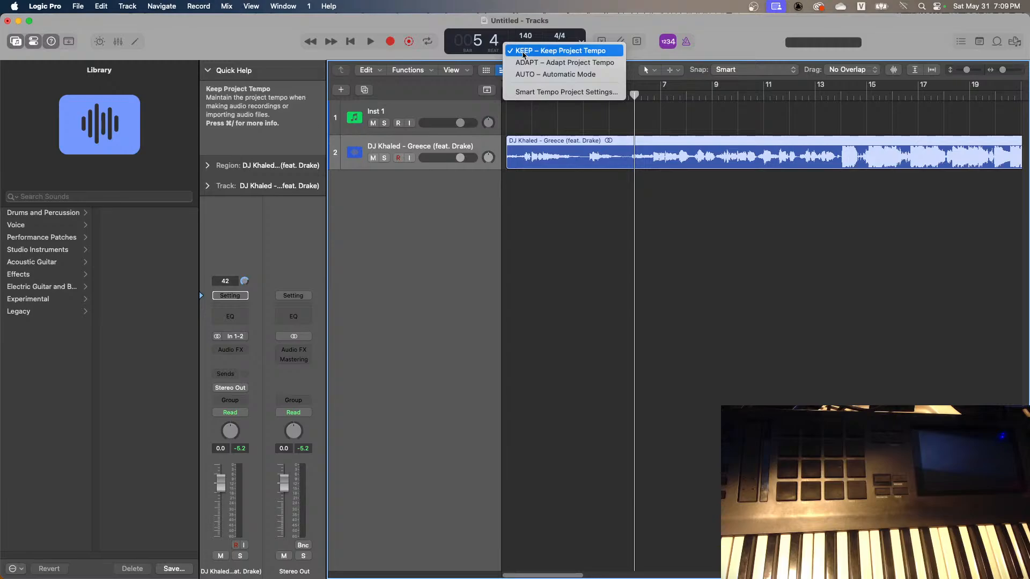
click(544, 93)
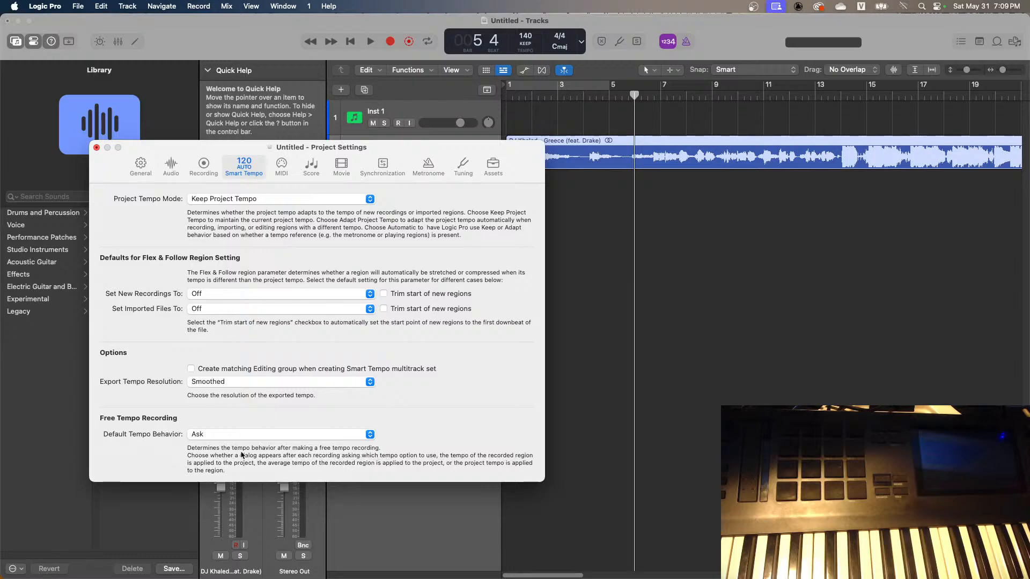
click(96, 148)
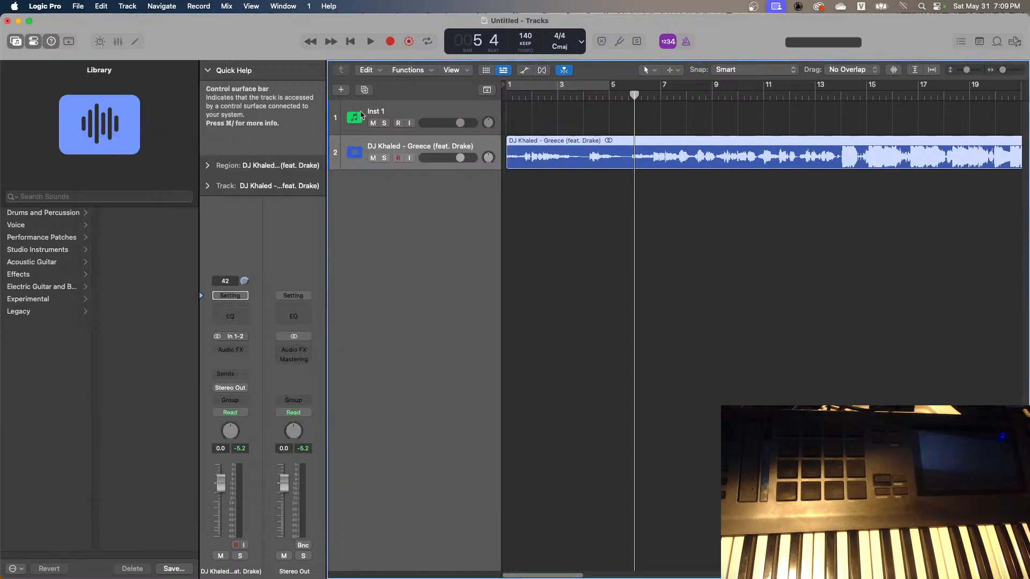
click(529, 53)
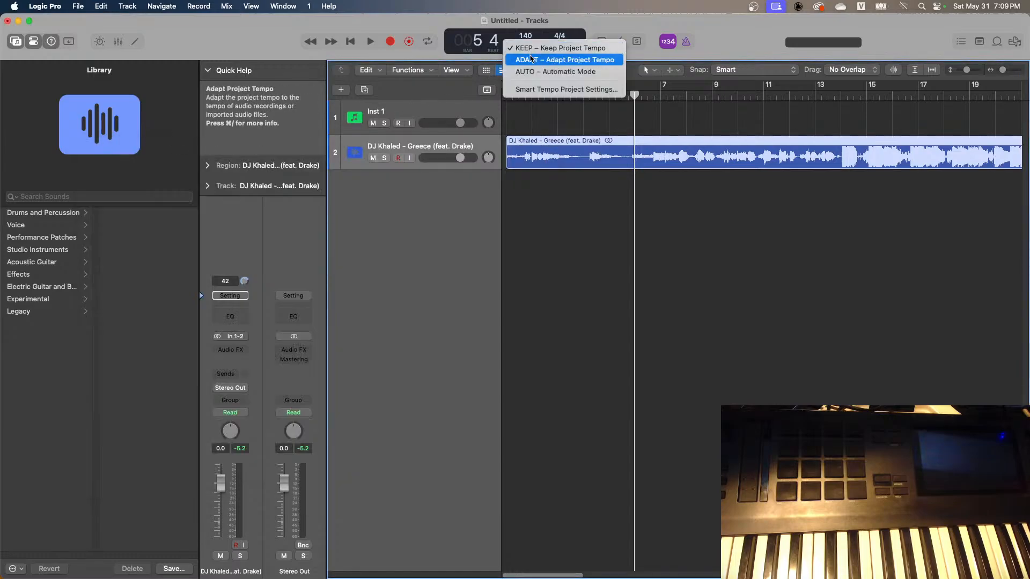
click(530, 58)
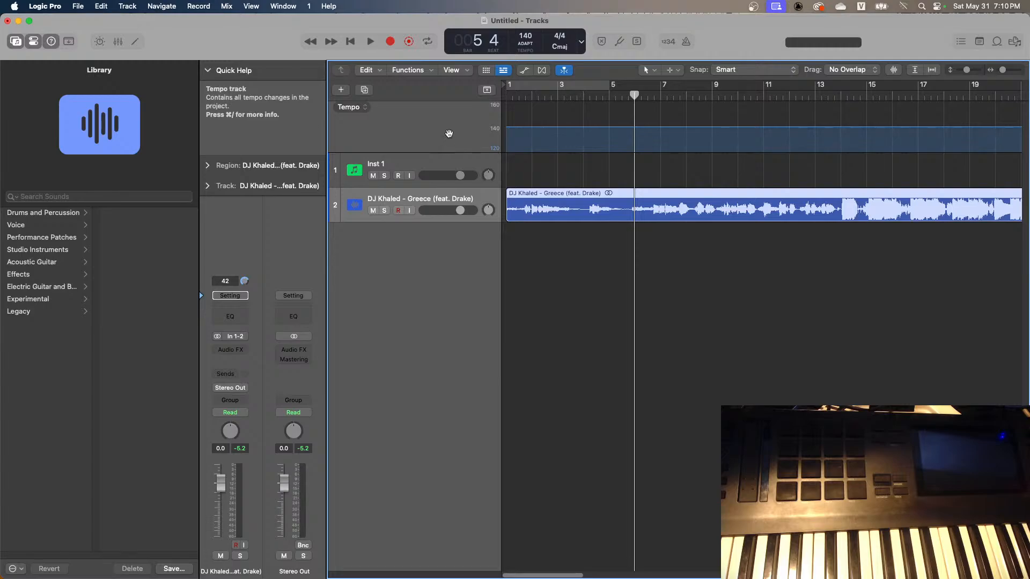
click(366, 110)
mouse_move(365, 130)
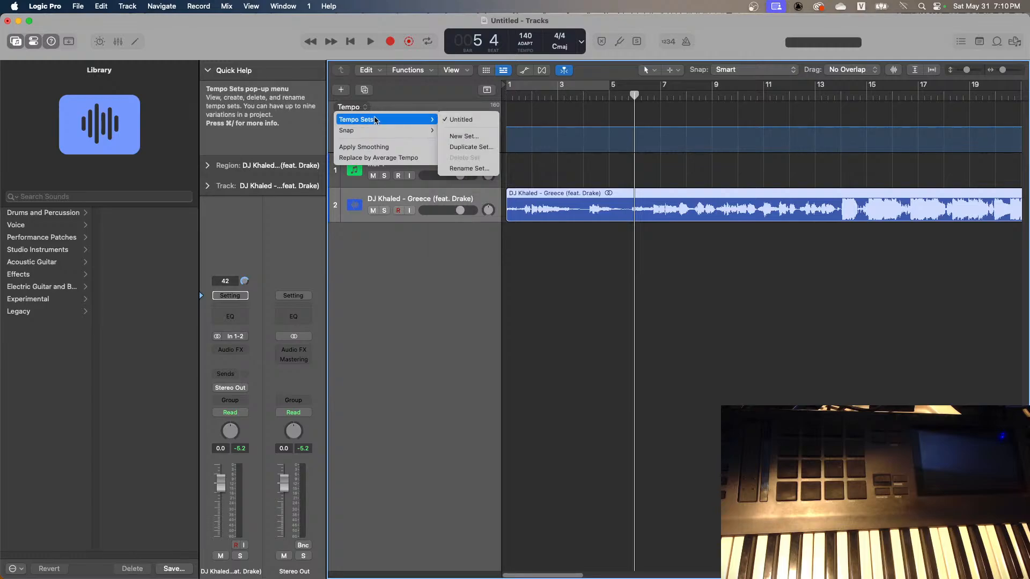
click(716, 22)
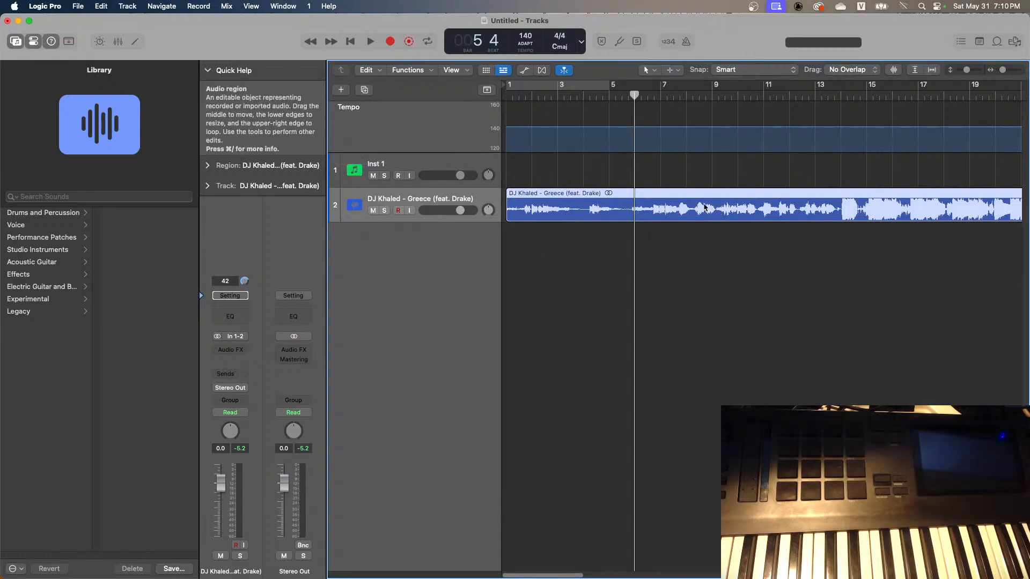
Analyze the tempo of the DJ Khaled - Greece region in the Smart Tempo editor and play the song back
double_click(739, 201)
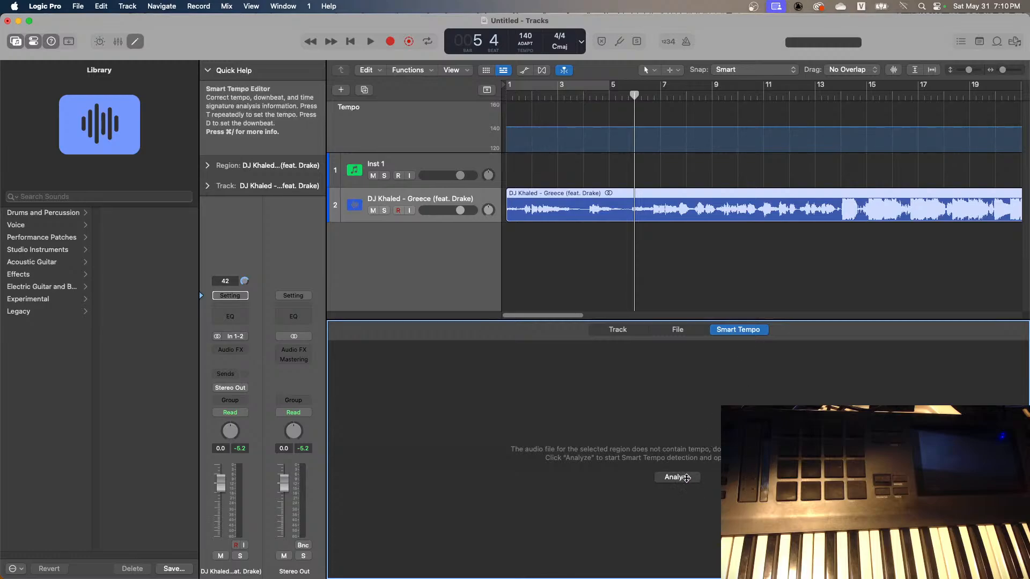
click(684, 477)
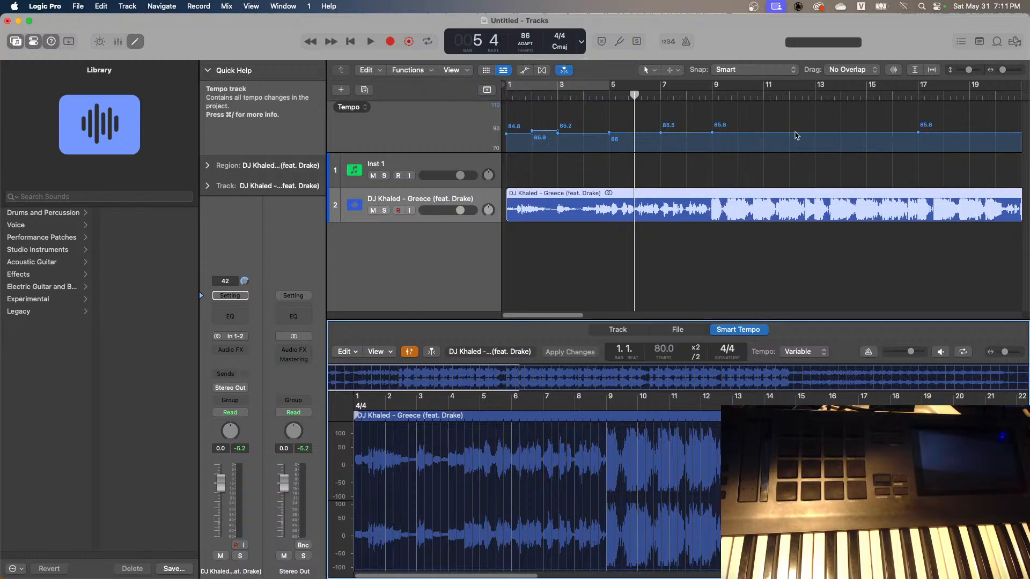
click(370, 43)
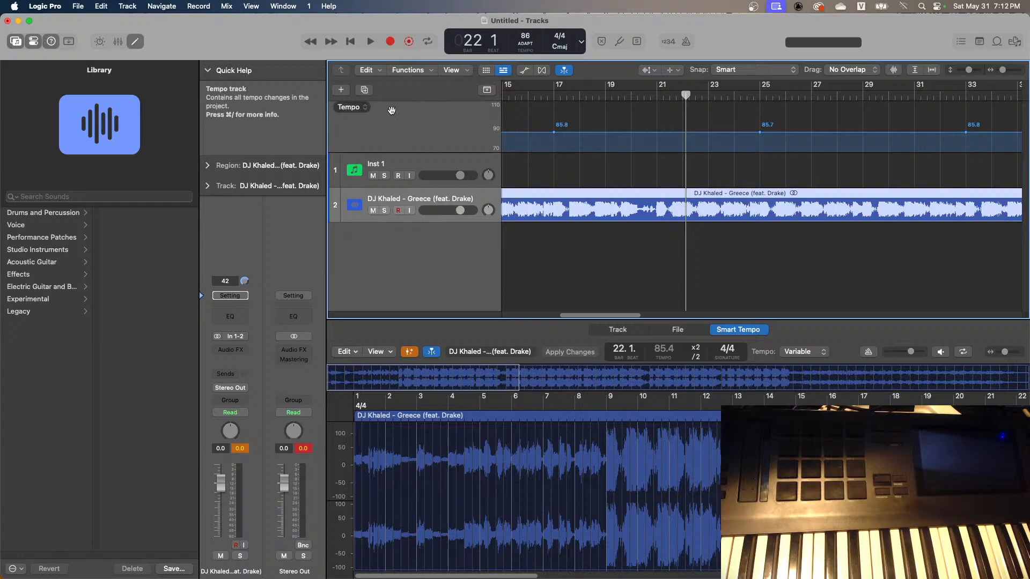
click(526, 51)
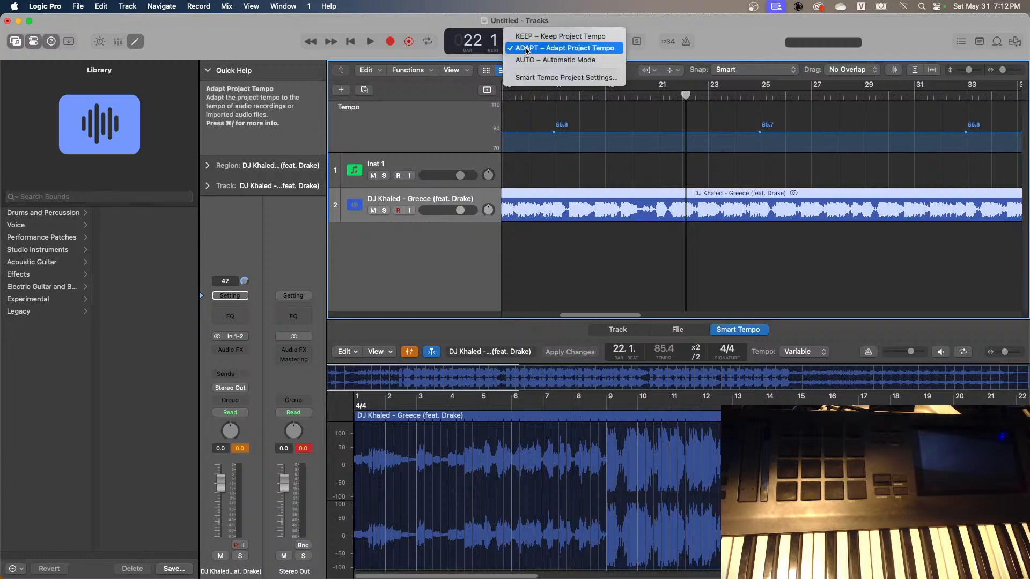
click(526, 50)
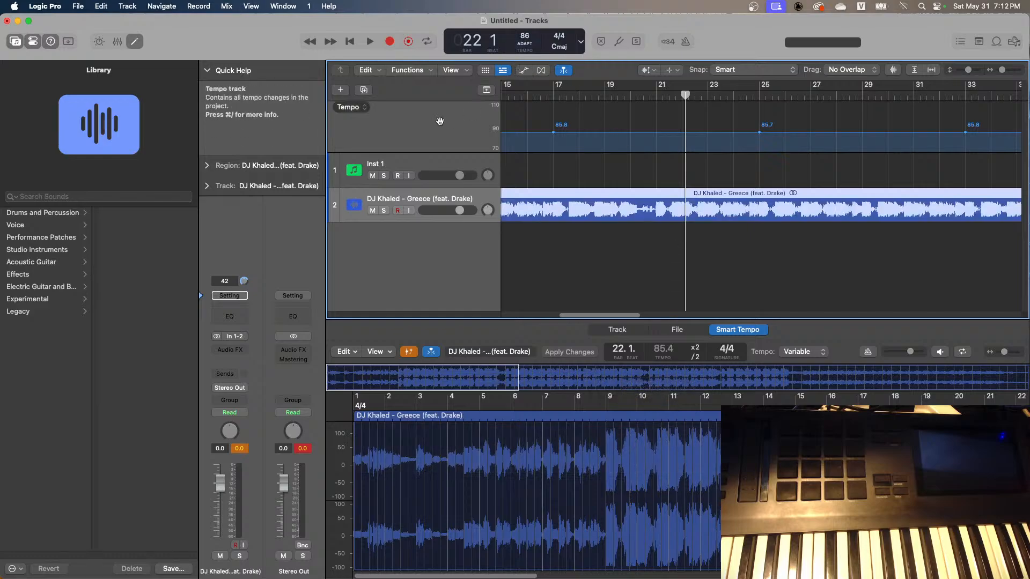
Close the Smart Tempo editor and change the active editing tool in the tracks area to the Pointer
click(138, 44)
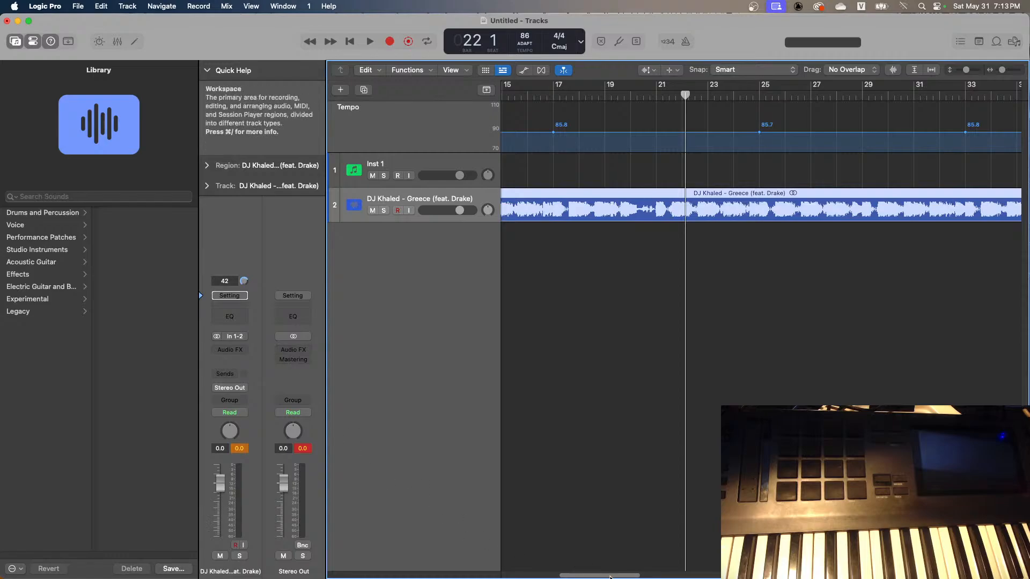
drag(611, 577, 492, 569)
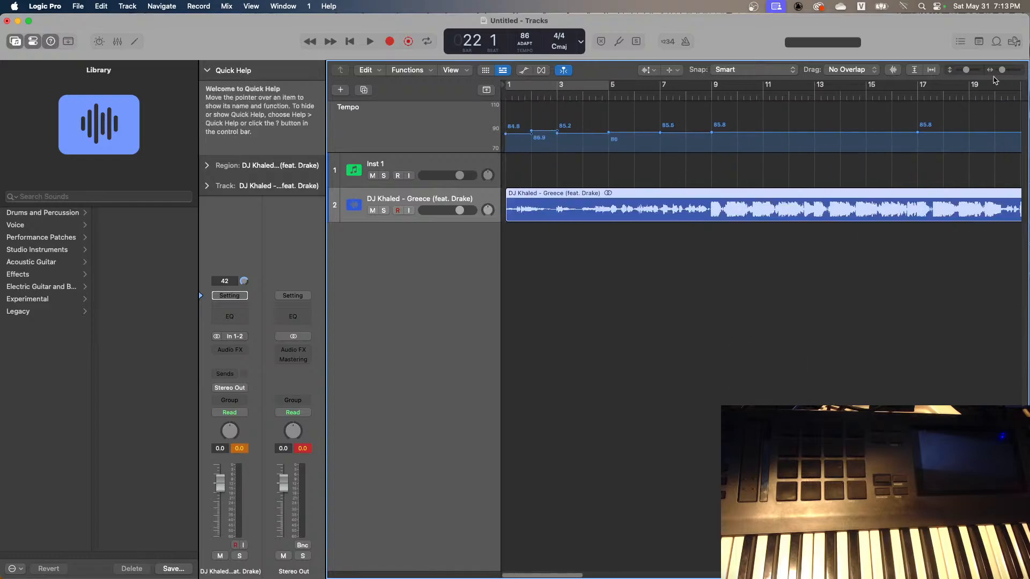
drag(1005, 74, 1000, 77)
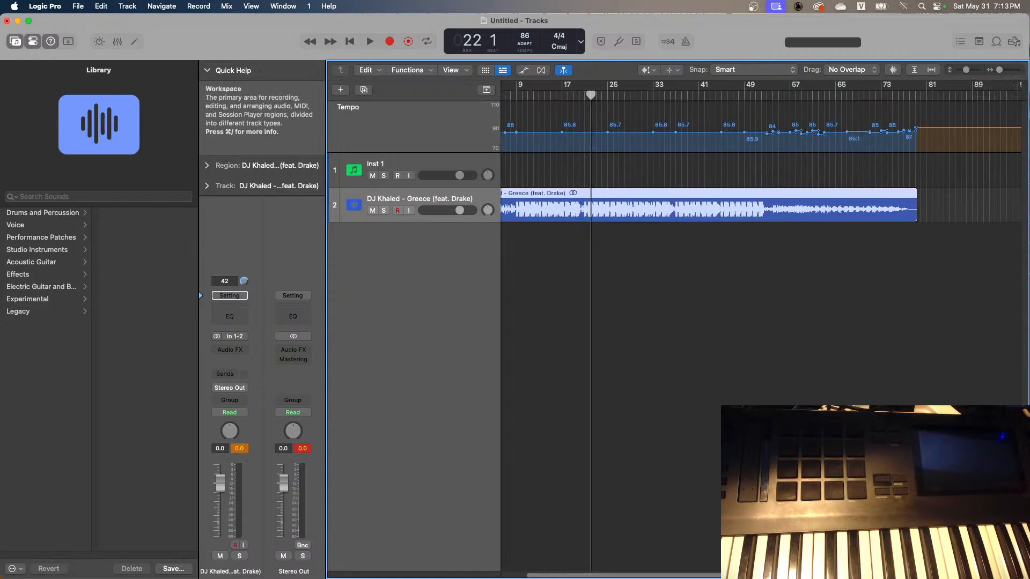
drag(718, 575, 675, 576)
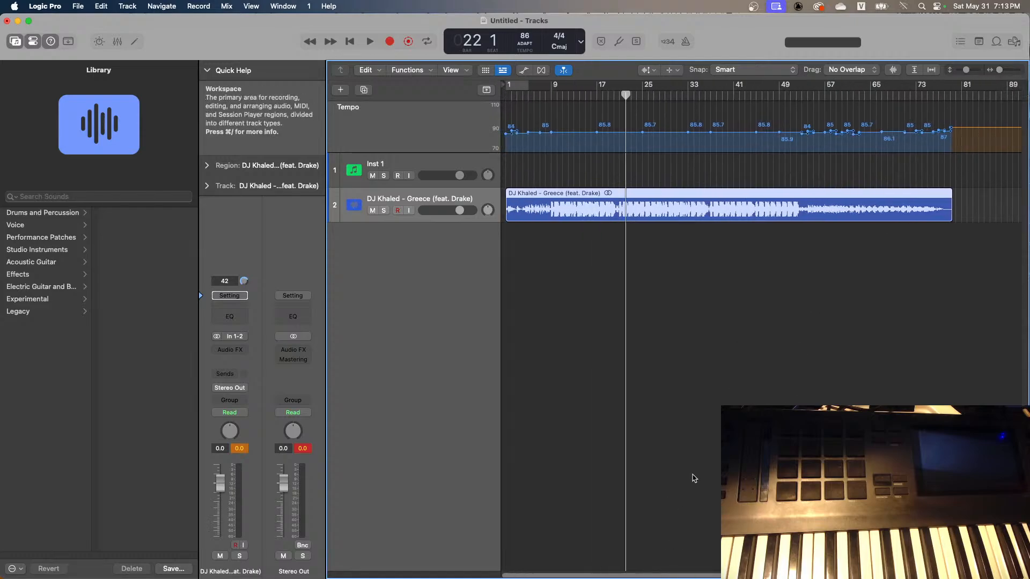
mouse_move(584, 194)
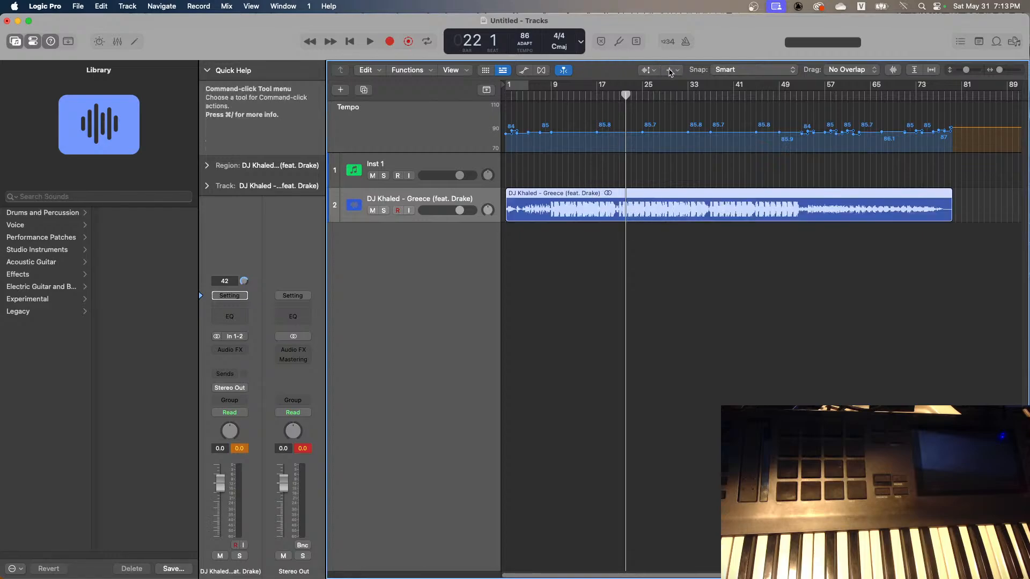
click(649, 71)
click(660, 84)
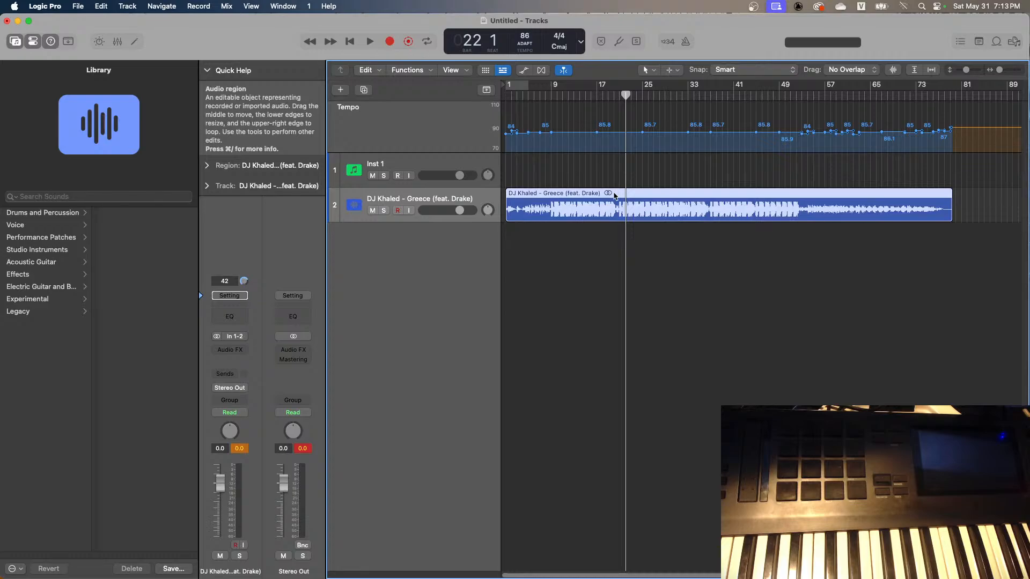
Split the DJ Khaled - Greece region with Stem Splitter into vocals, drums, bass, guitar, piano and other stems
right_click(668, 192)
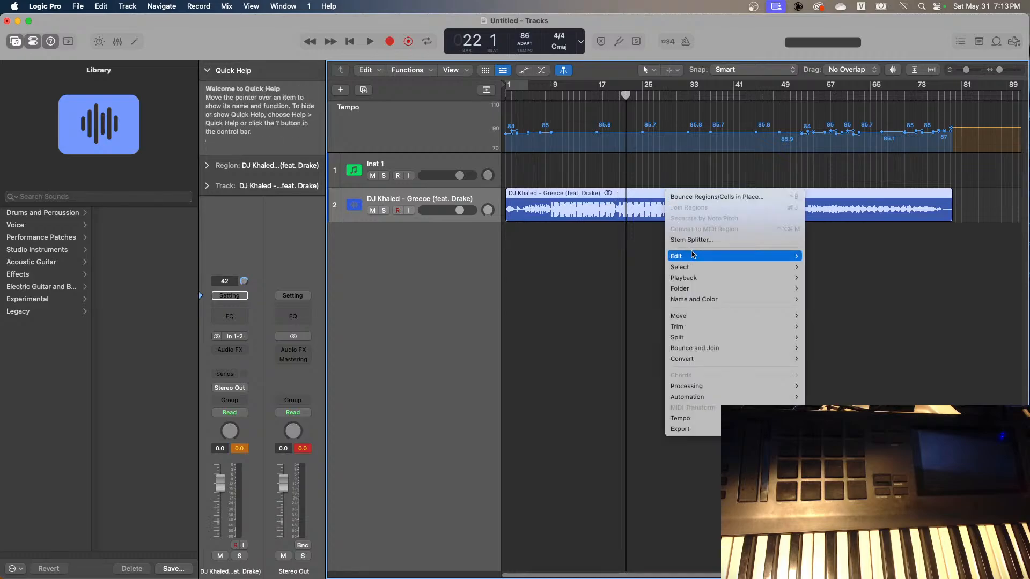
mouse_move(695, 338)
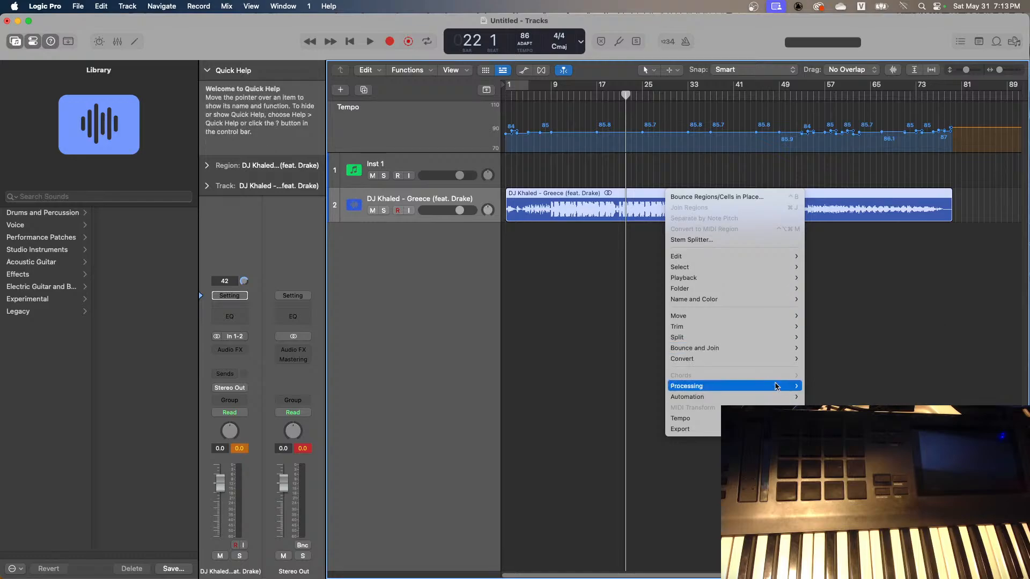
mouse_move(776, 387)
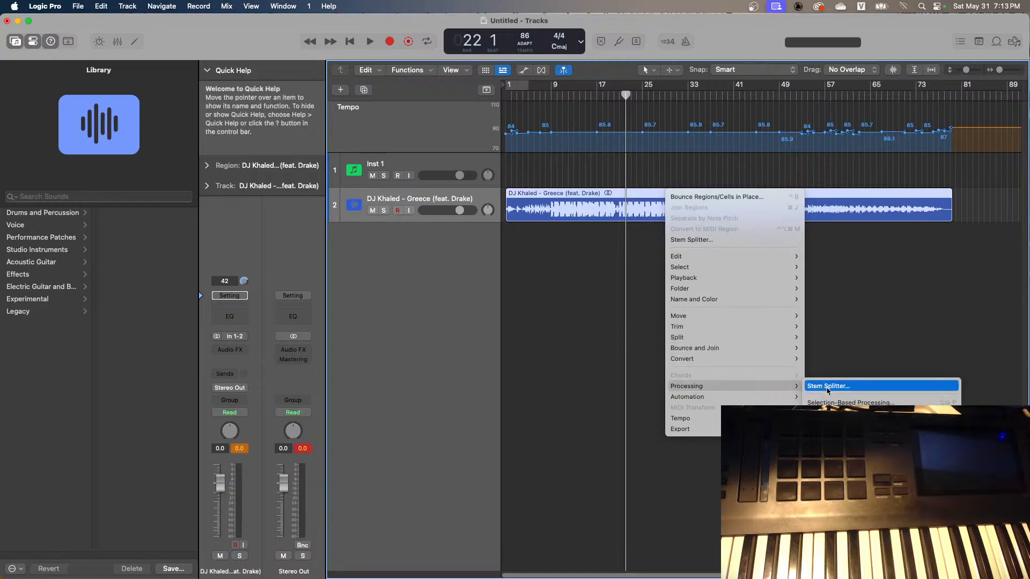
click(827, 387)
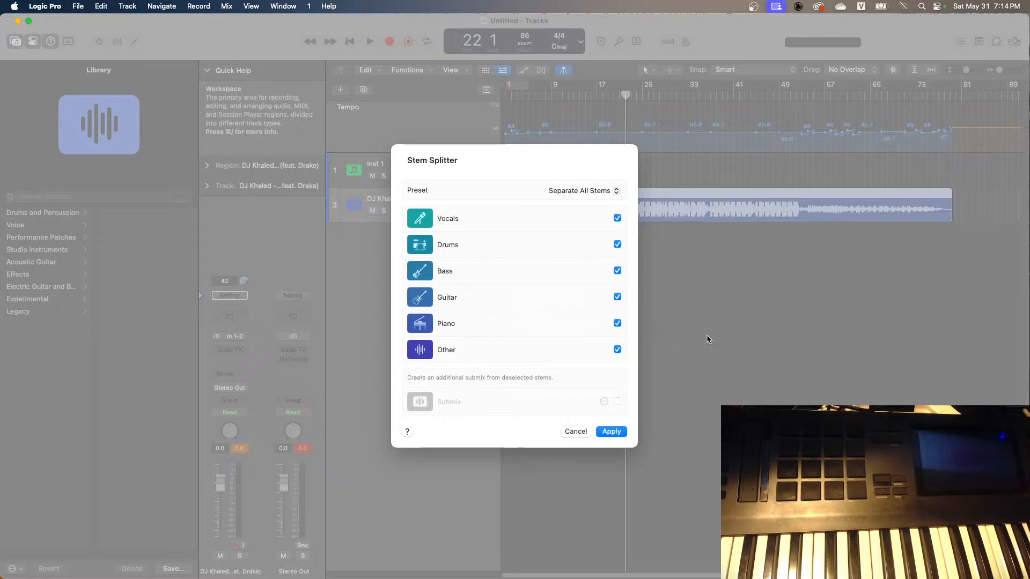
click(621, 436)
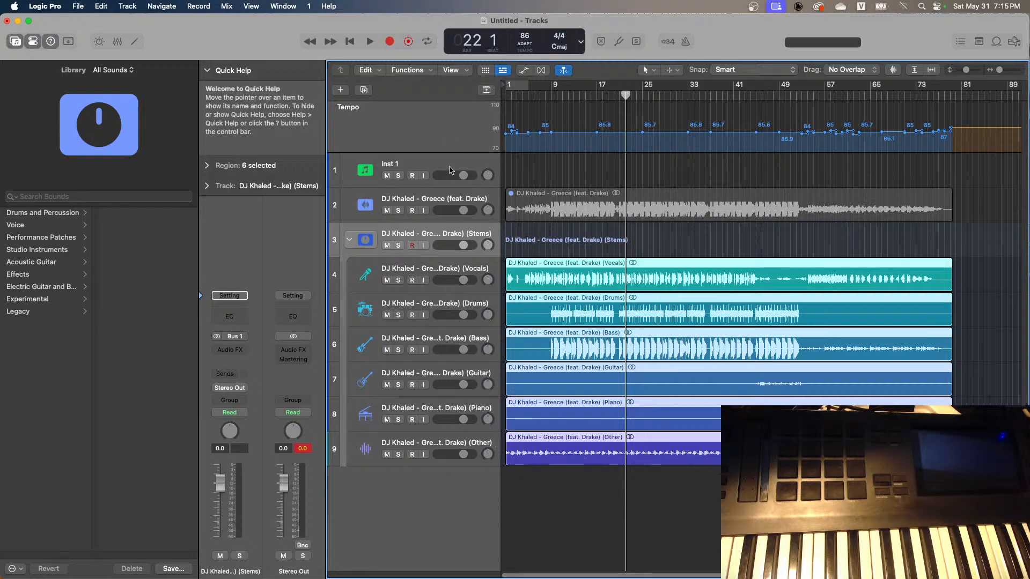
Play the separated stems and solo the Vocals stem to listen to it alone, ending with playback stopped
click(369, 43)
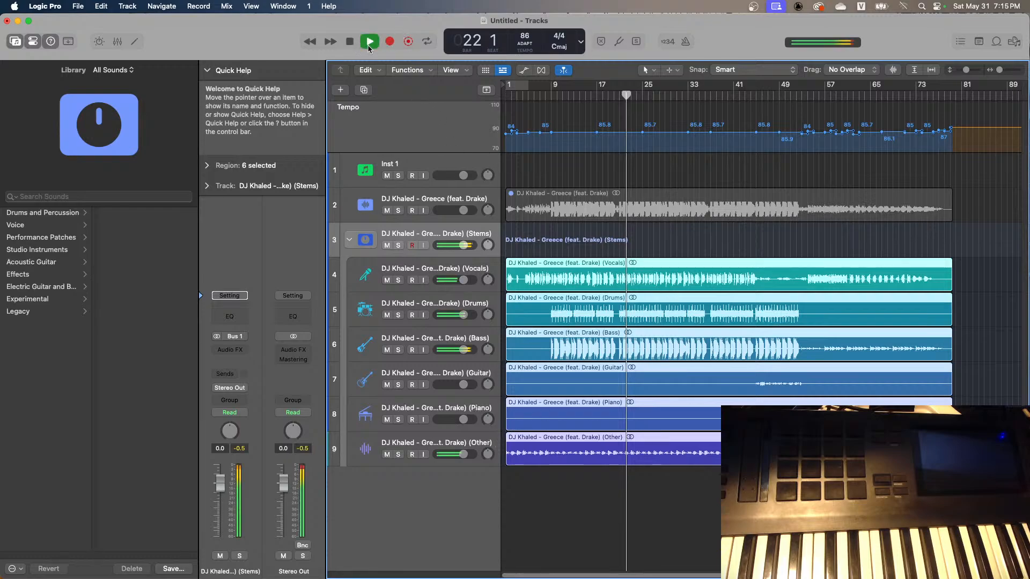
click(398, 281)
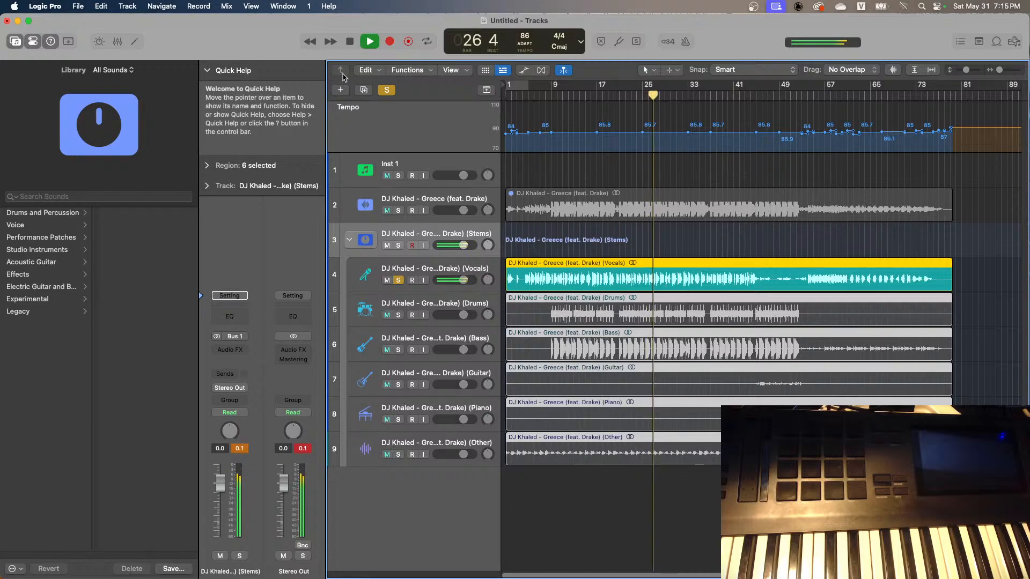
key(space)
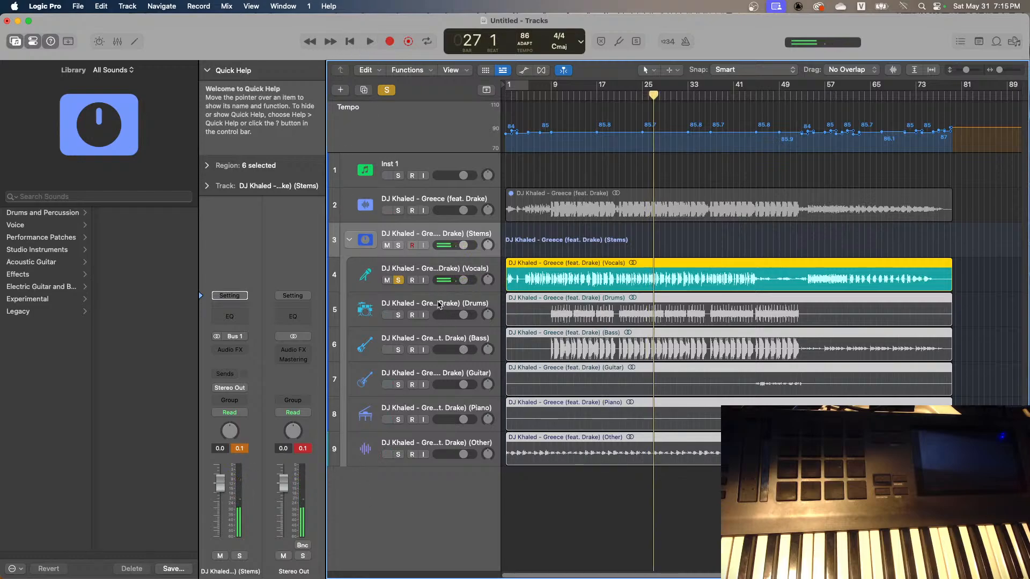
Solo the Drums stem in place of the vocals and listen to it, ending with playback stopped
click(439, 305)
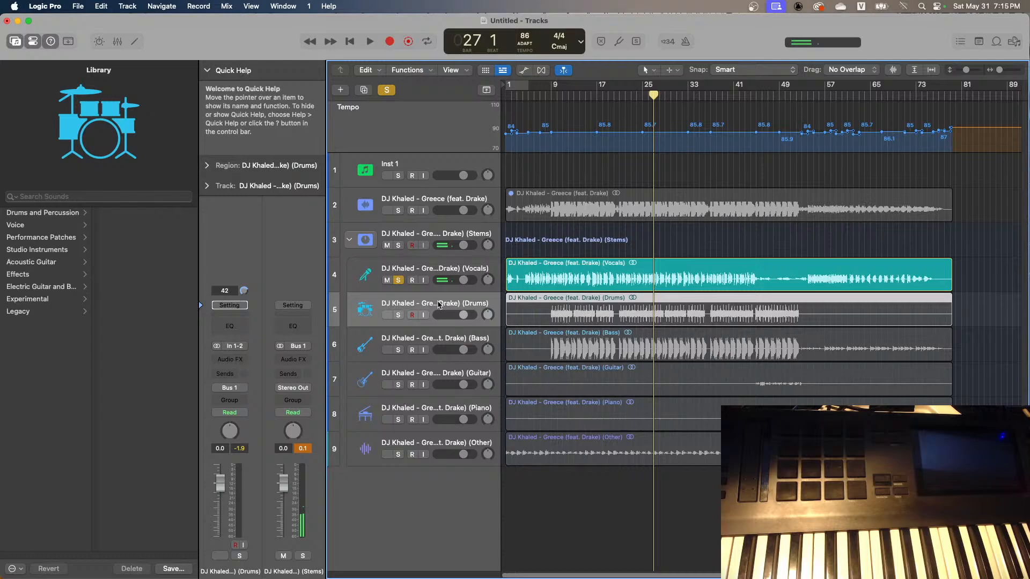
click(398, 315)
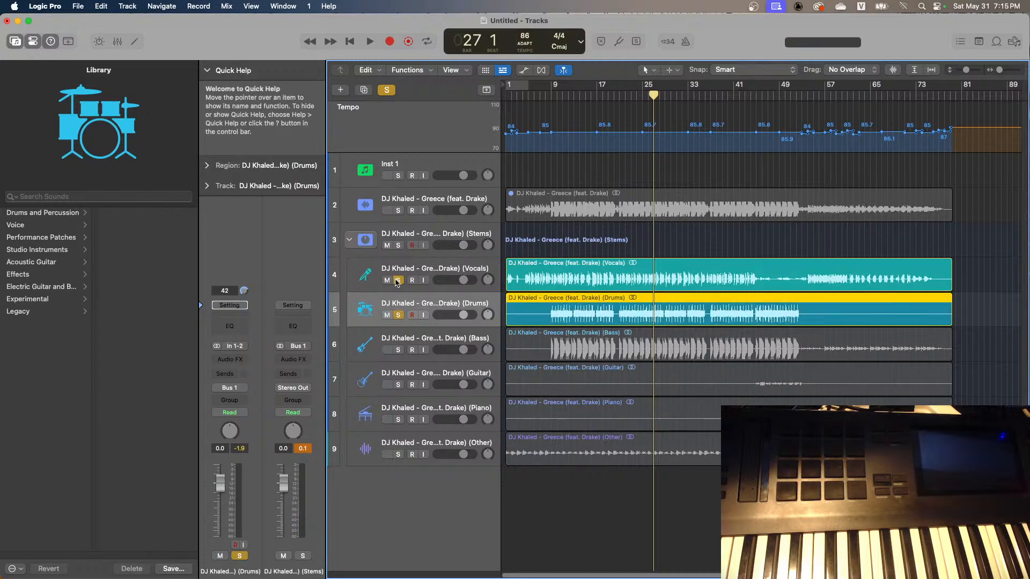
click(398, 281)
click(369, 41)
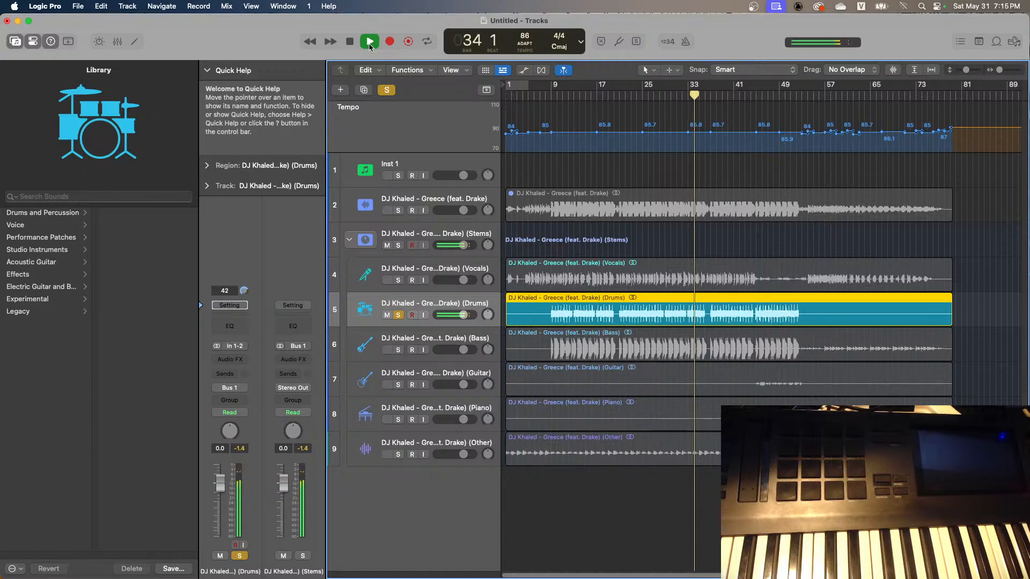
click(350, 42)
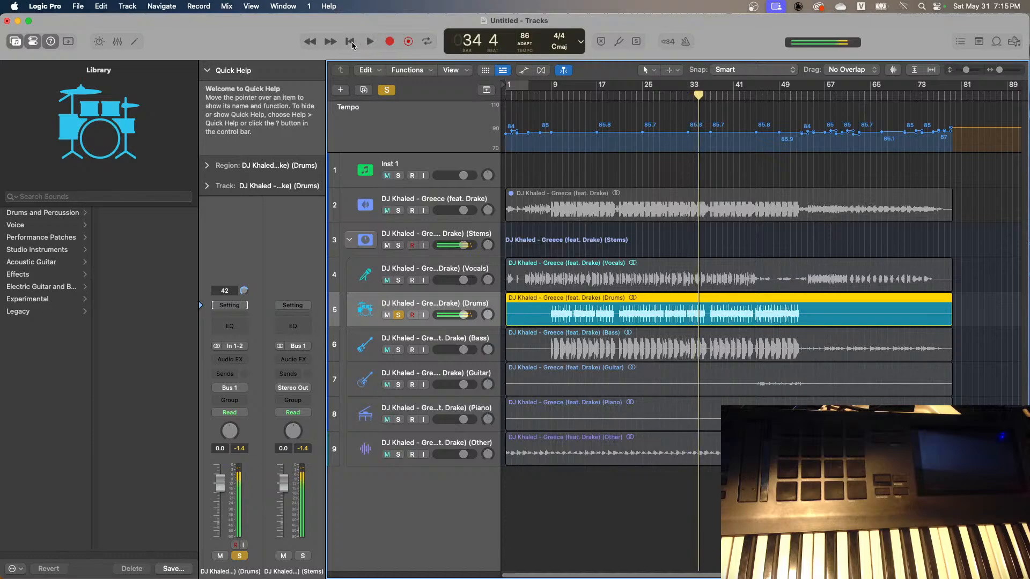
Solo the Bass stem in place of the drums and listen to it, ending with playback stopped
click(398, 349)
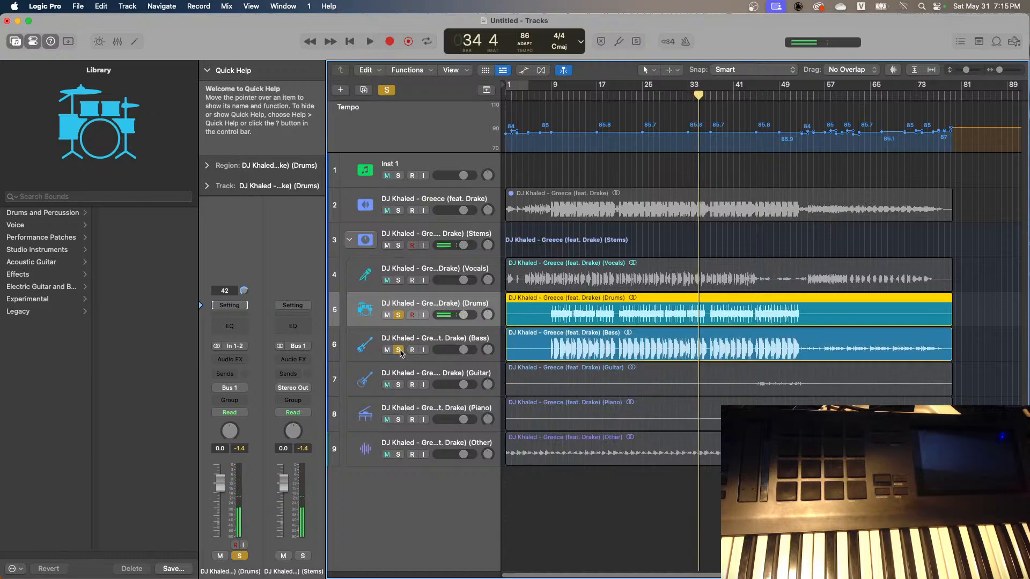
click(398, 315)
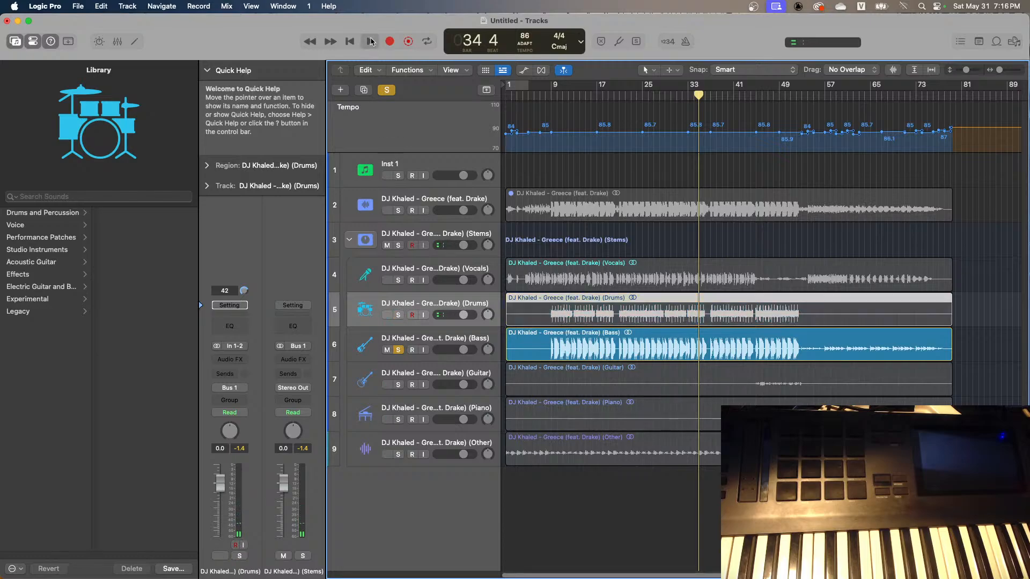
click(370, 41)
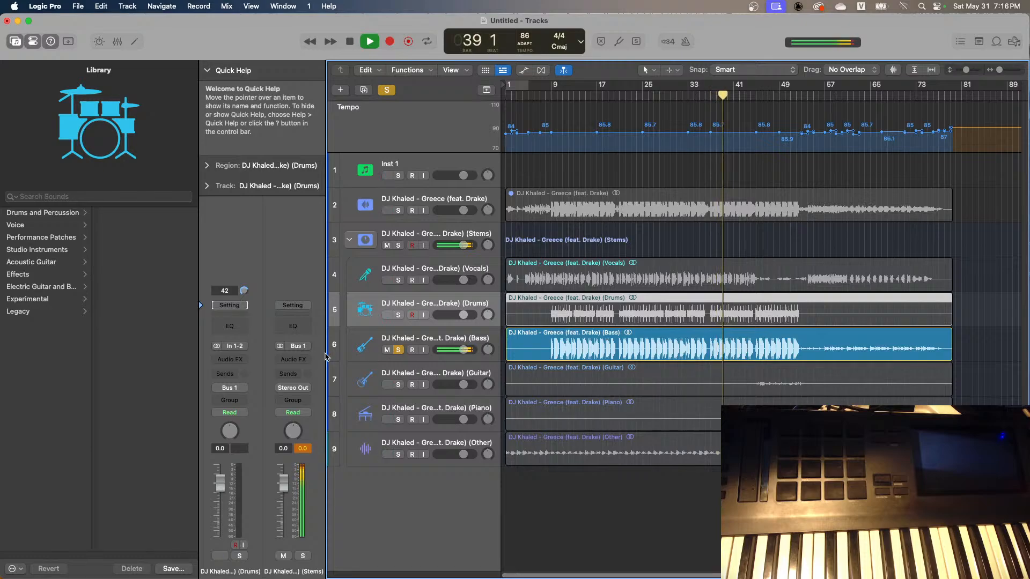
click(350, 41)
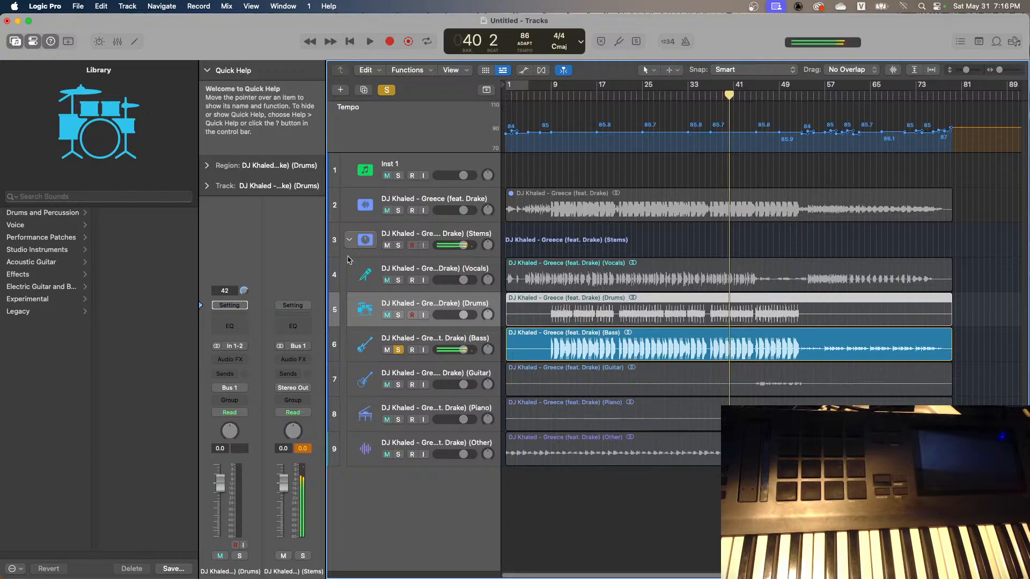
Solo the Guitar stem in place of the bass and listen to it from bar 44, ending with playback stopped
click(398, 385)
click(399, 351)
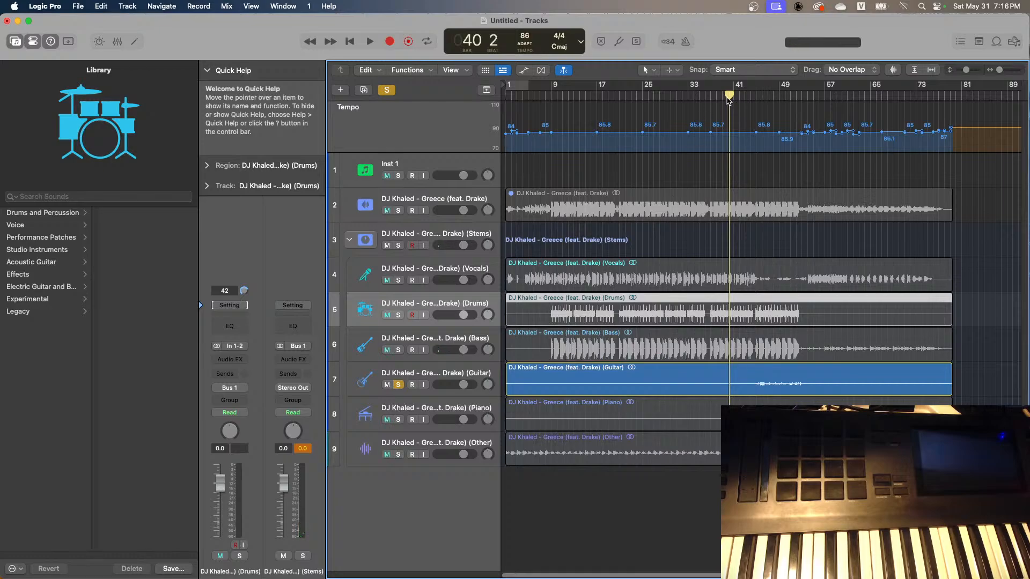
drag(730, 99, 750, 103)
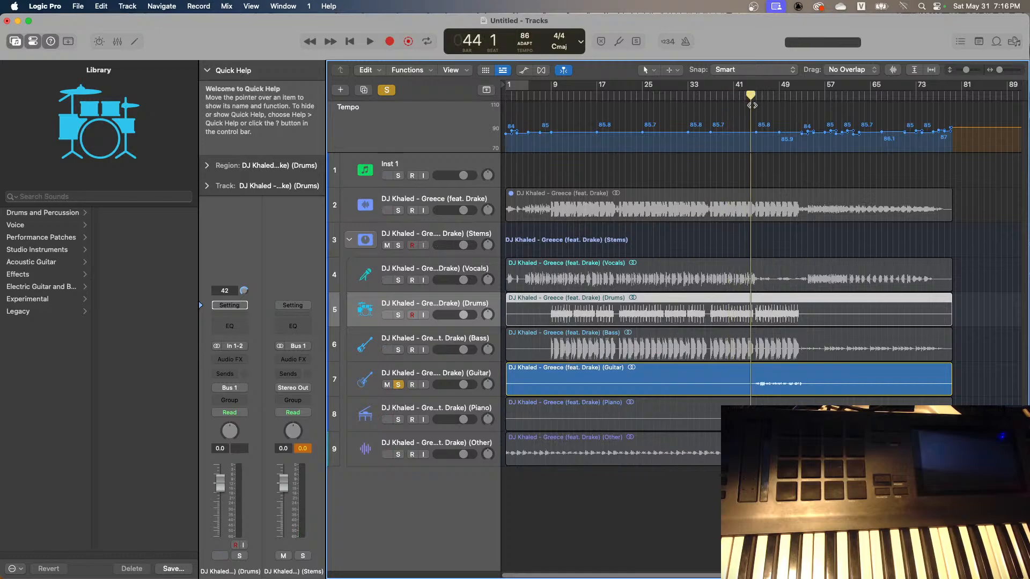
click(371, 41)
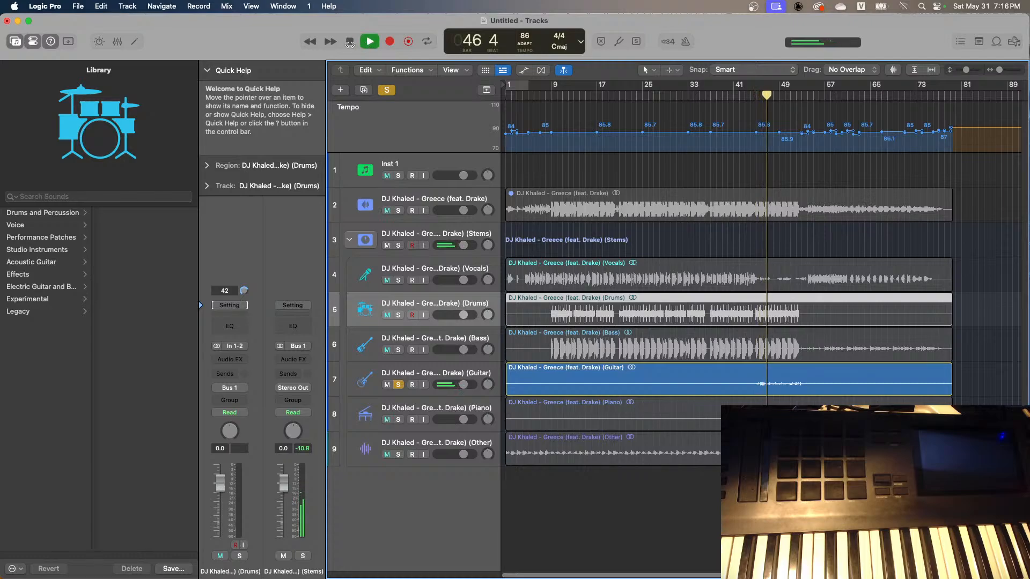
click(350, 42)
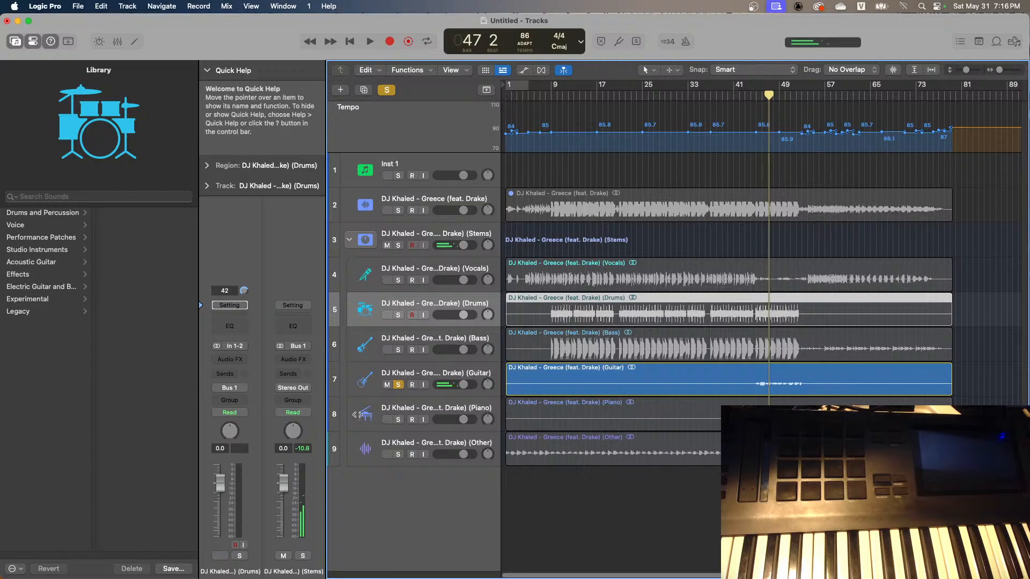
Solo the Other stem in place of the guitar and listen to it, ending with playback stopped
click(448, 409)
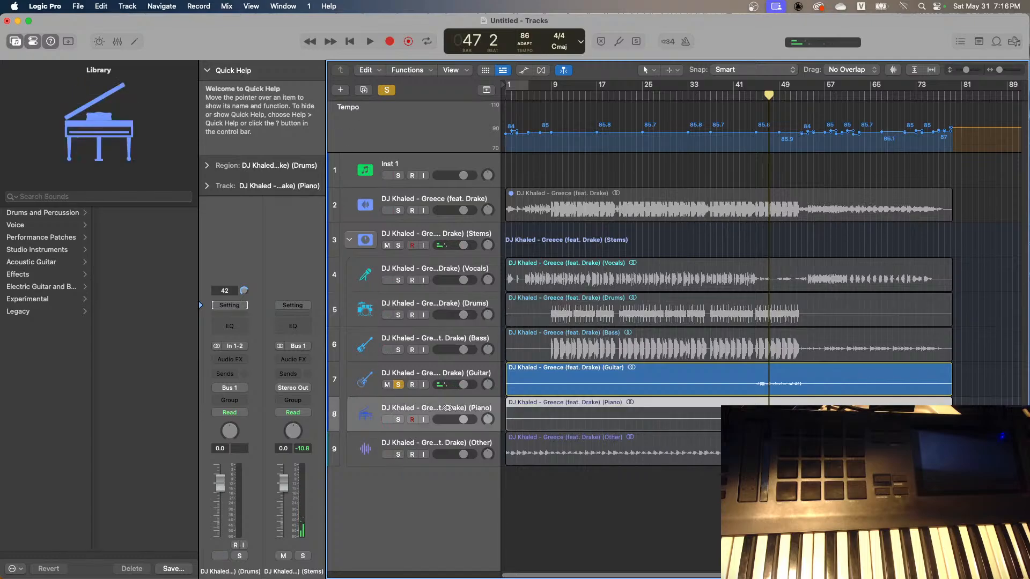
click(447, 445)
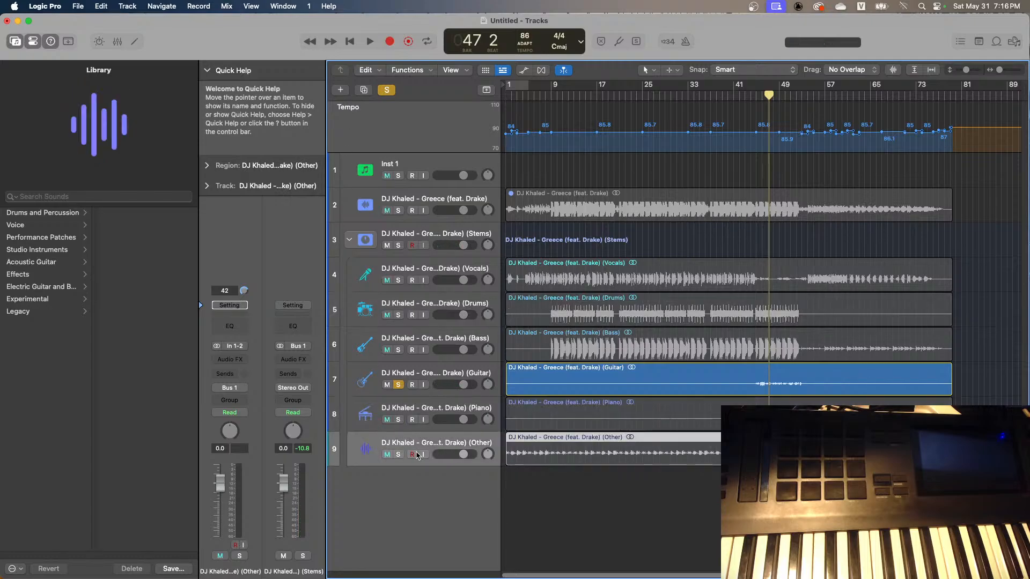
click(398, 455)
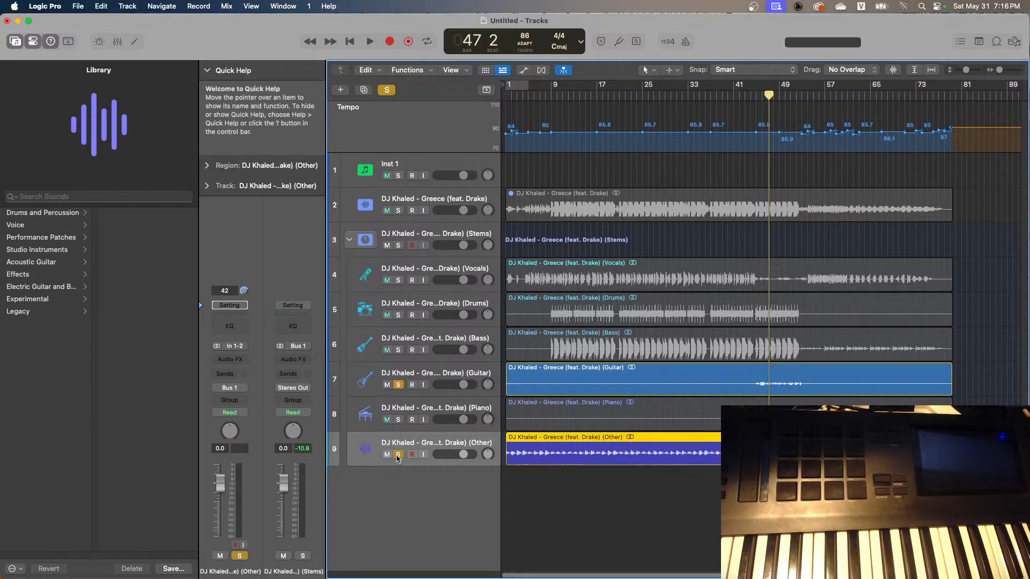
click(398, 385)
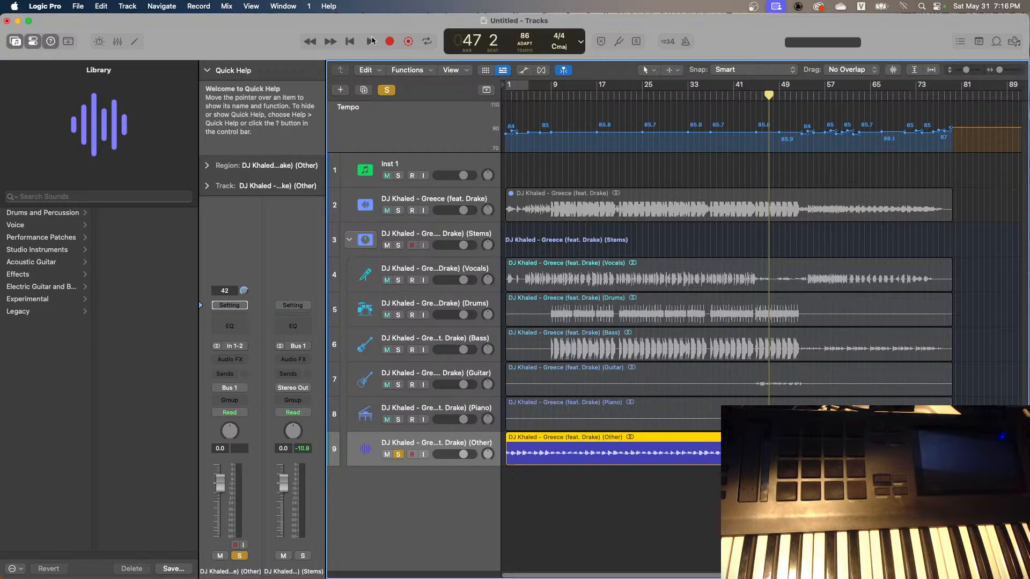
click(371, 41)
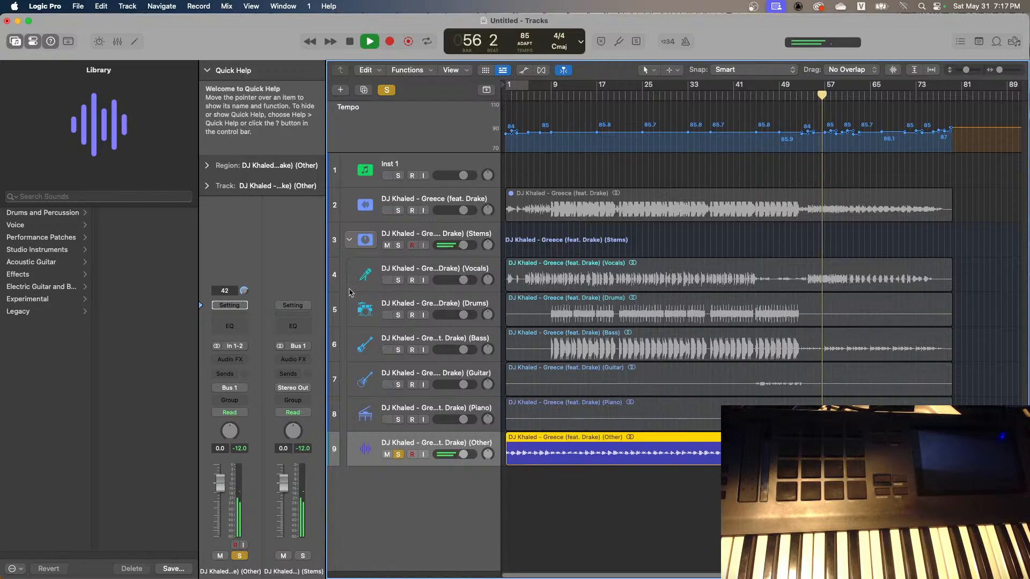
click(348, 45)
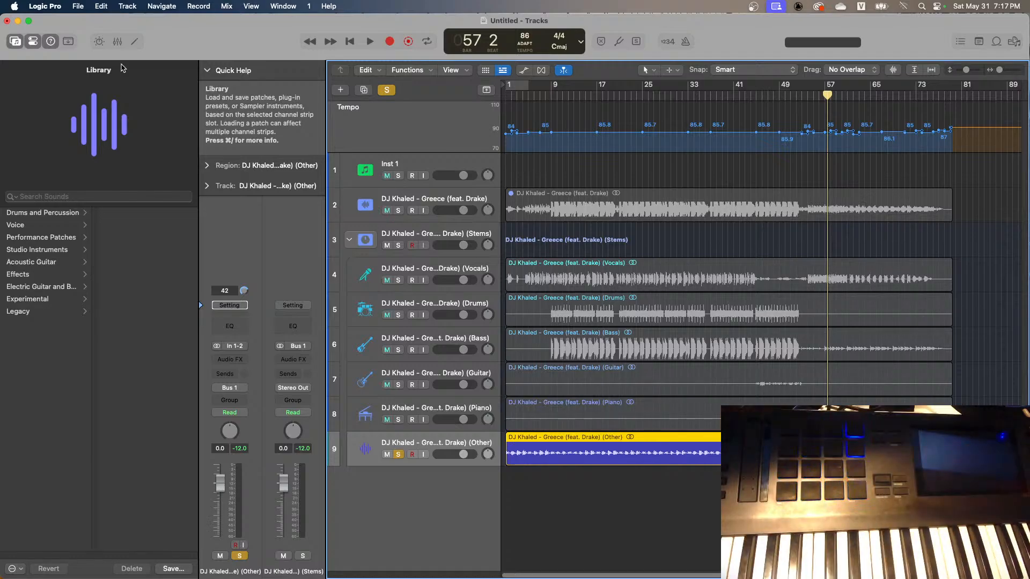
Add a new audio track and decline using the MPC Key 61 Audio device
click(127, 7)
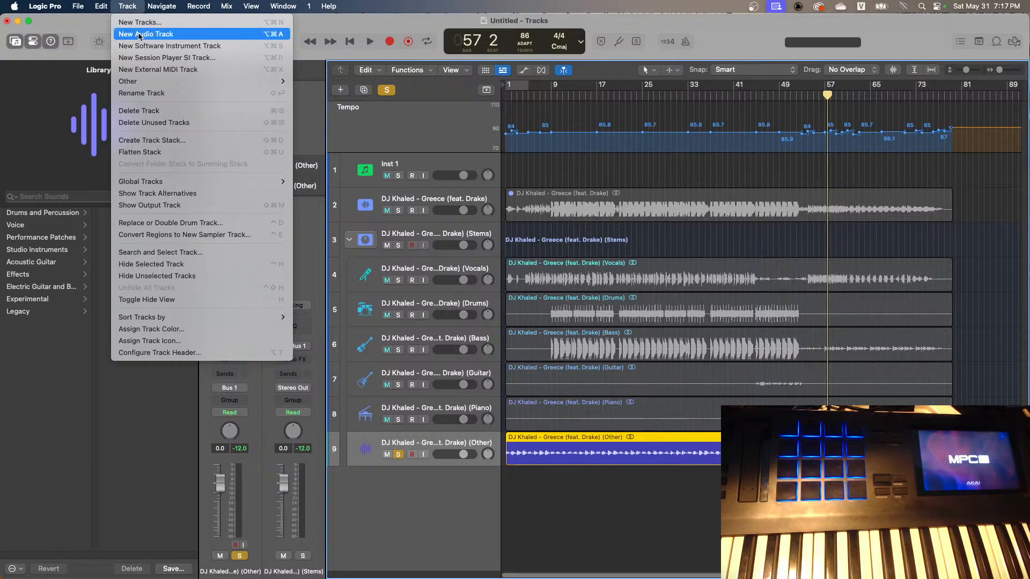
click(139, 35)
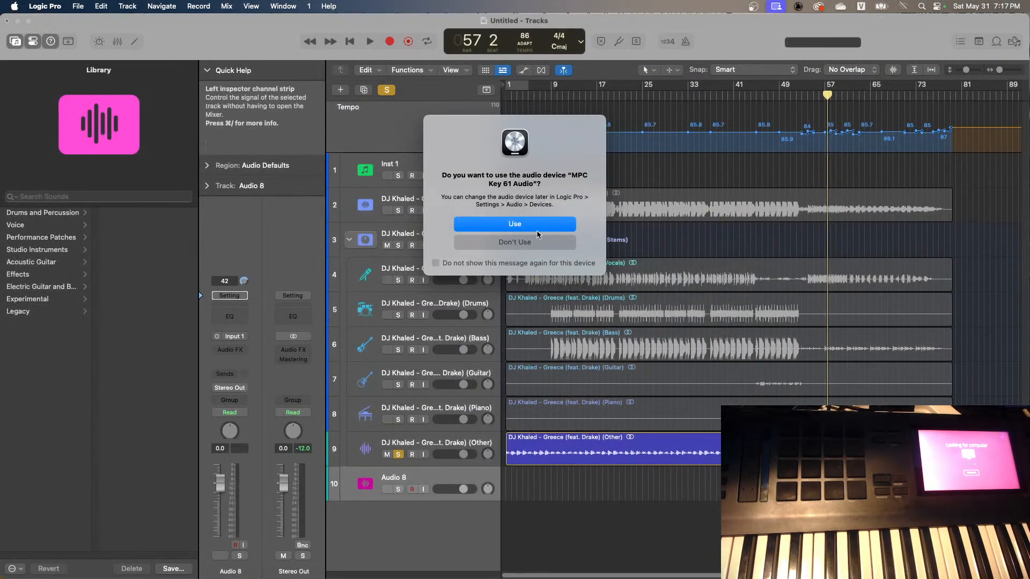
click(527, 245)
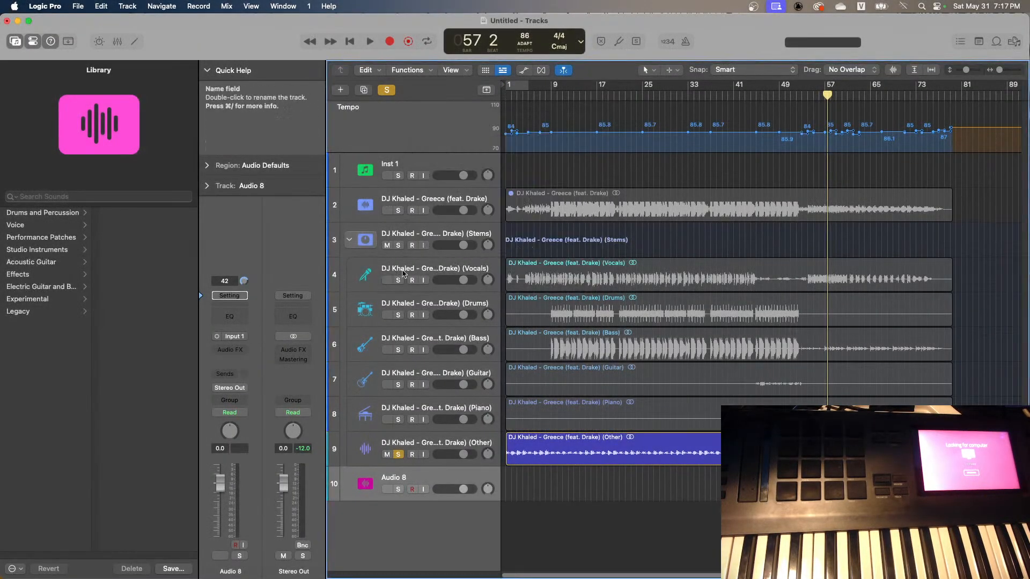
Check the input choices available for the new audio track and briefly play the soloed Other stem, leaving the input unchanged
click(237, 336)
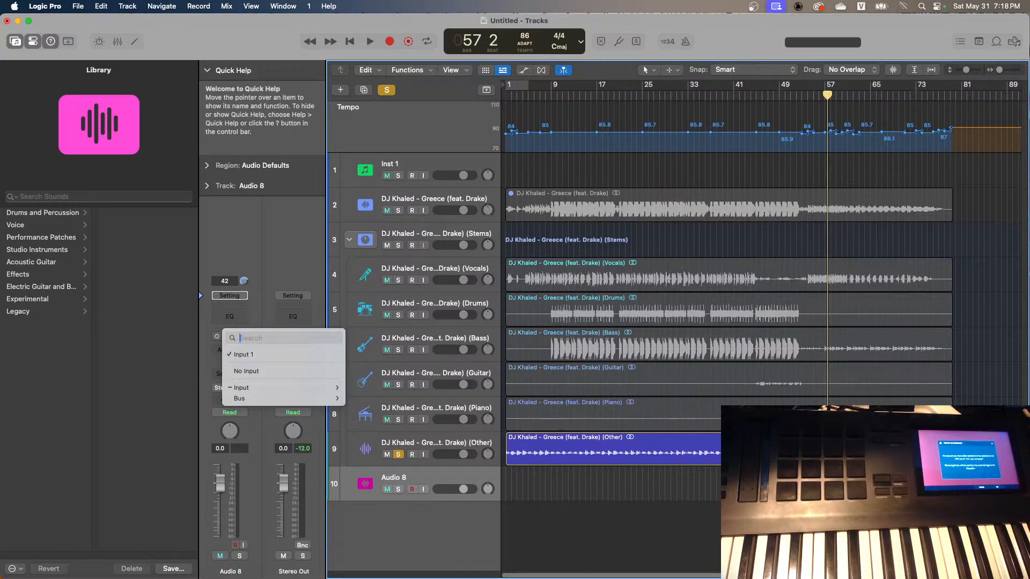
key(Escape)
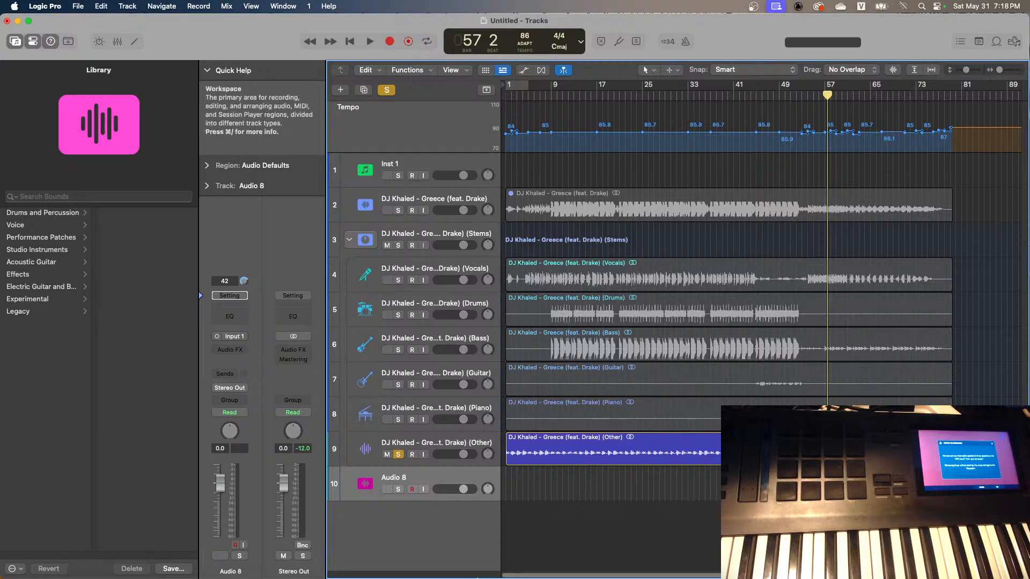
mouse_move(579, 558)
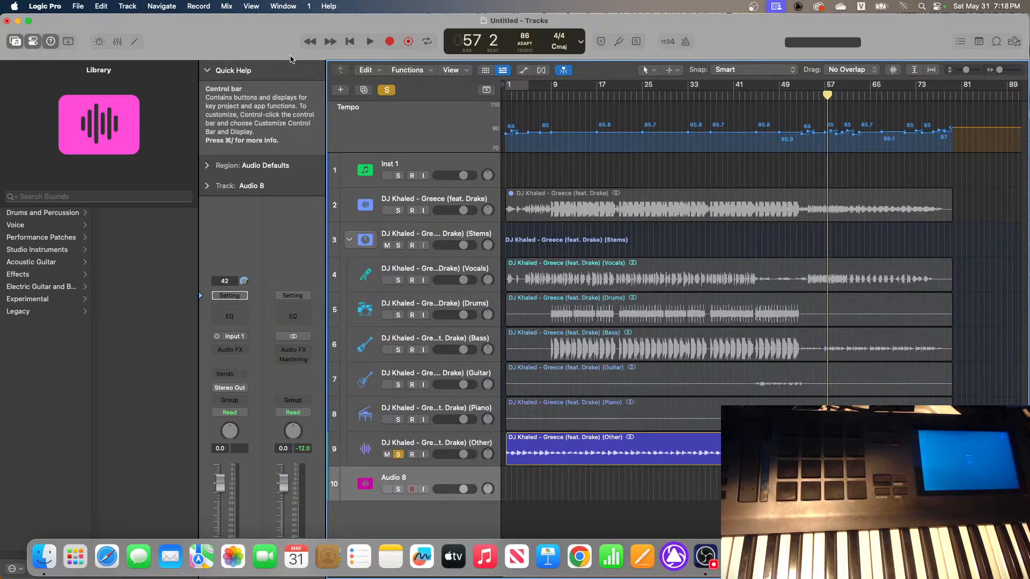
click(246, 338)
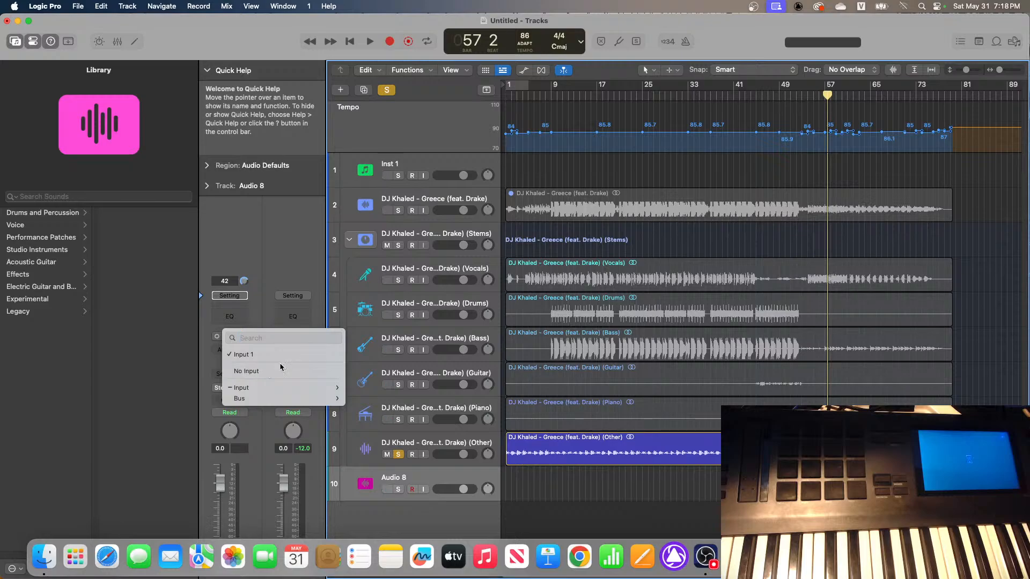
mouse_move(320, 388)
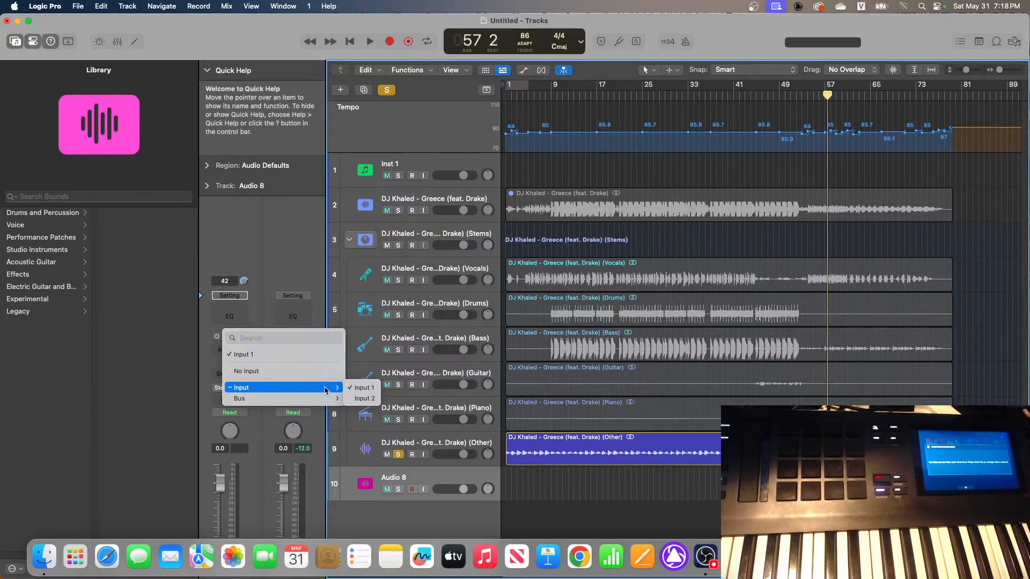
click(365, 47)
click(370, 42)
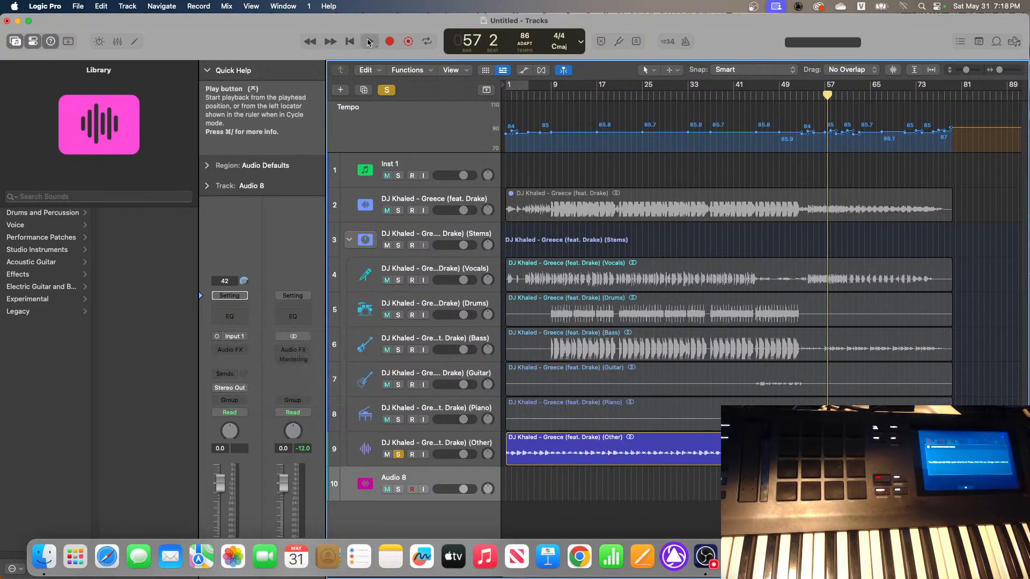
key(space)
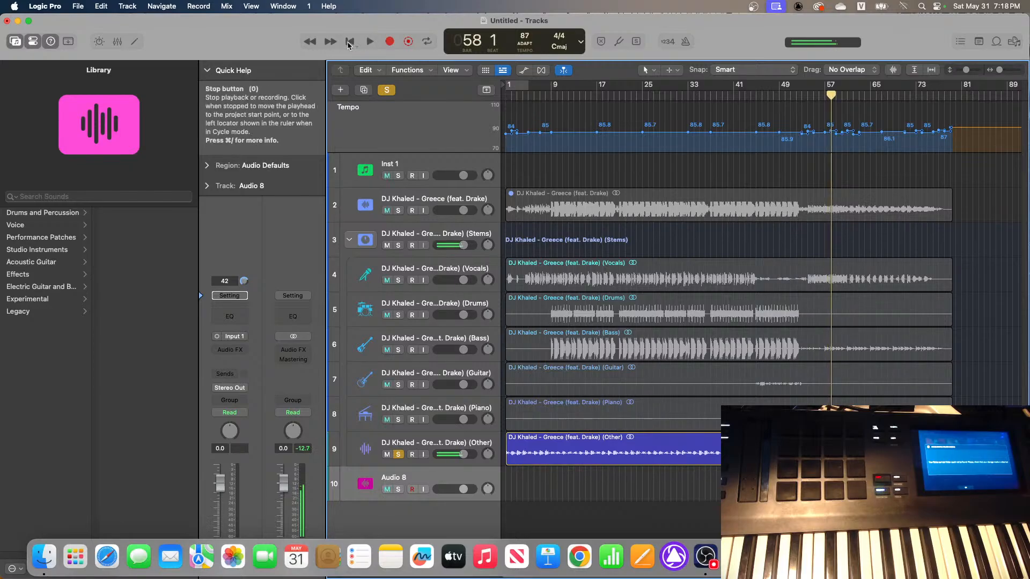
click(237, 336)
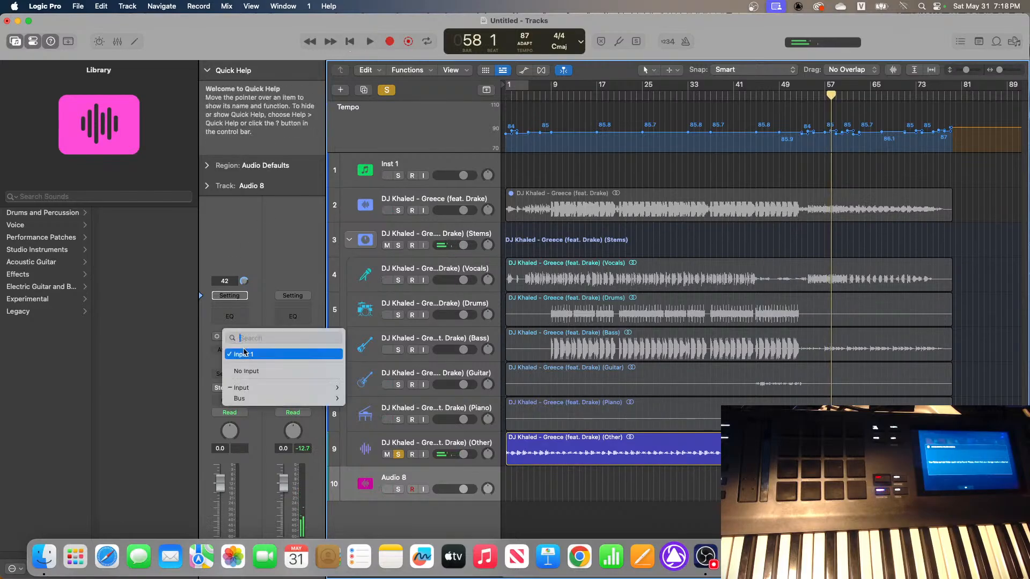
mouse_move(257, 389)
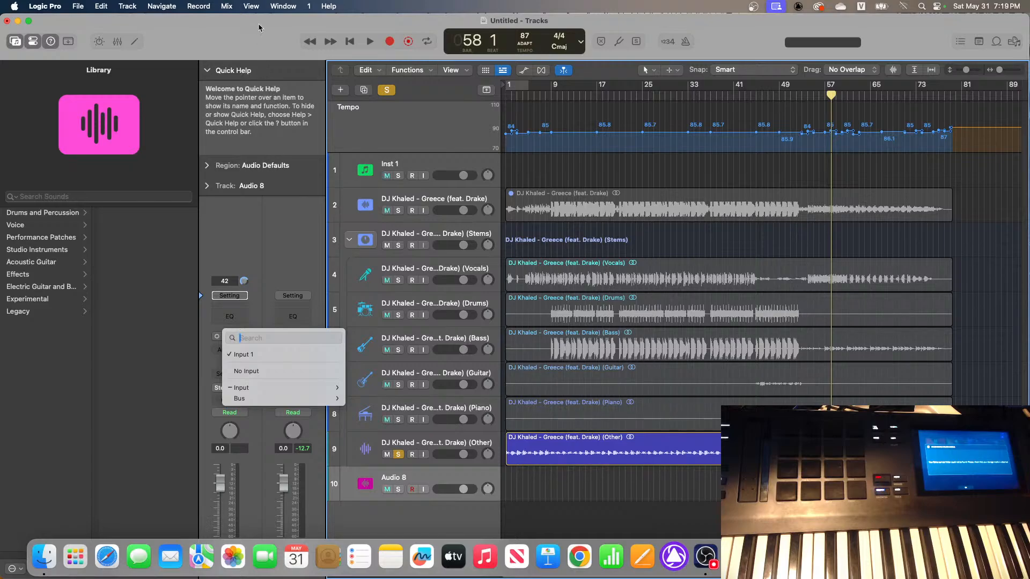
key(Escape)
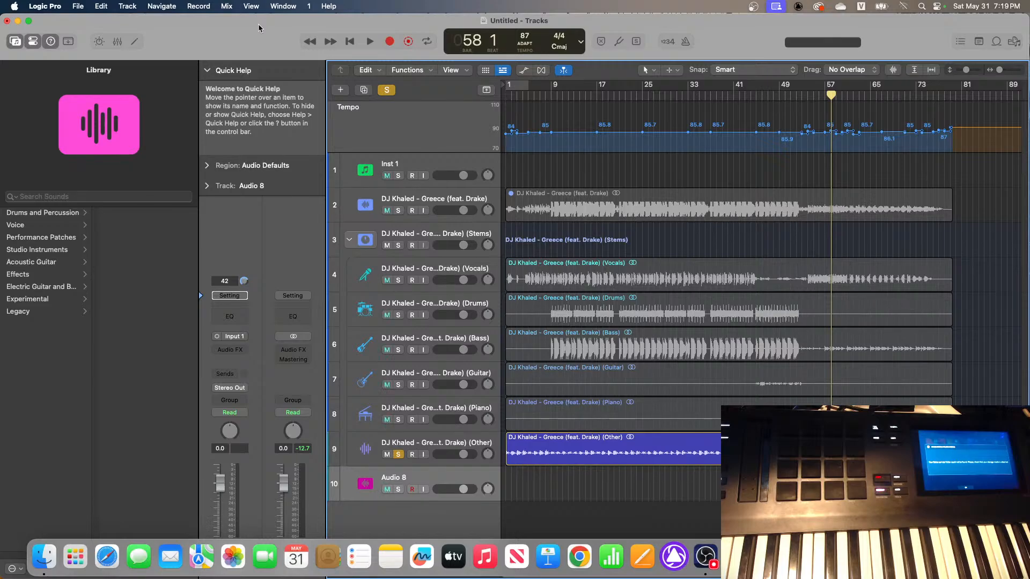
Set the audio input device to Scarlett 18i20 USB, apply the change and close the settings
click(57, 10)
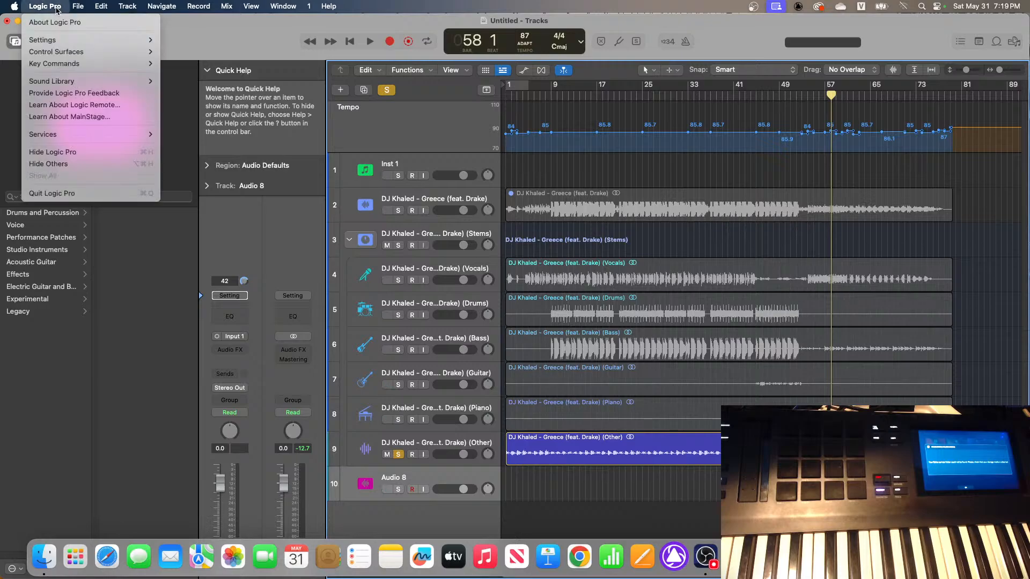
mouse_move(60, 40)
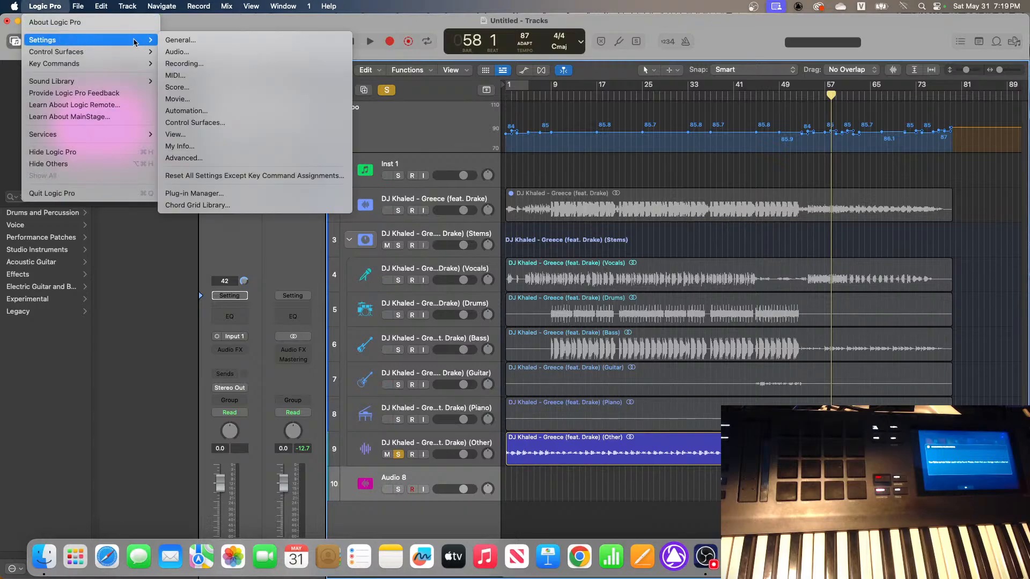
click(179, 52)
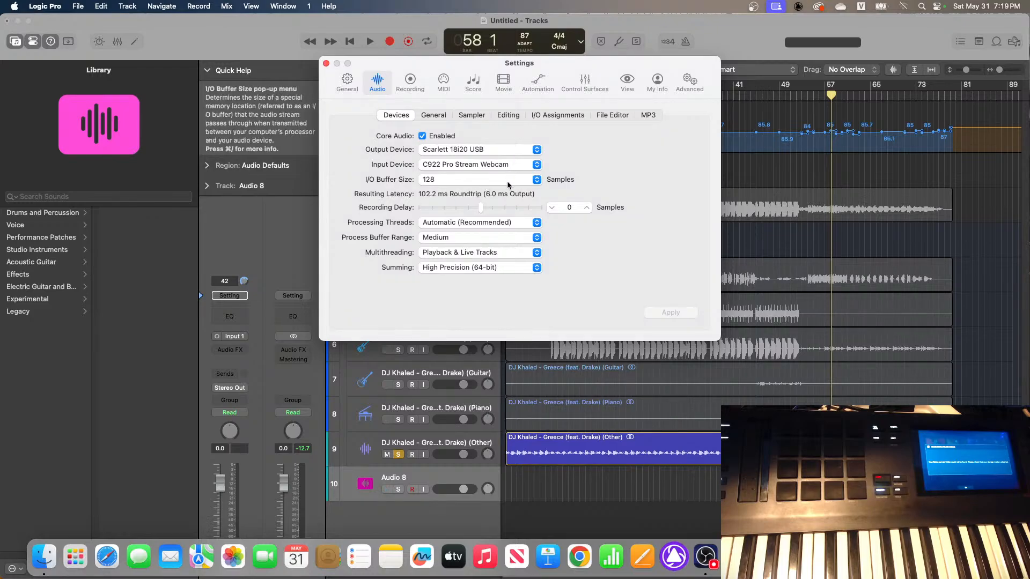
click(537, 164)
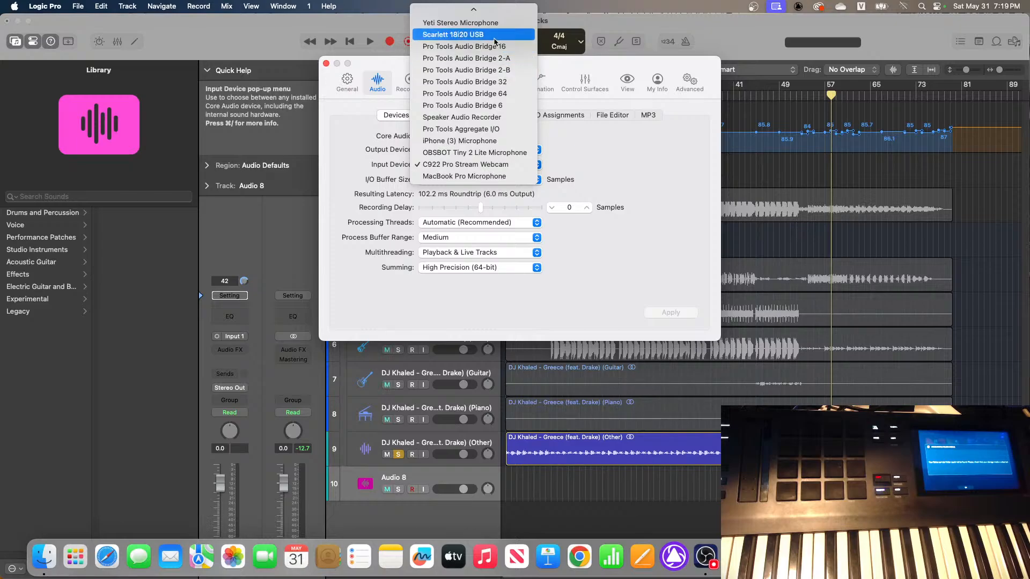
click(494, 38)
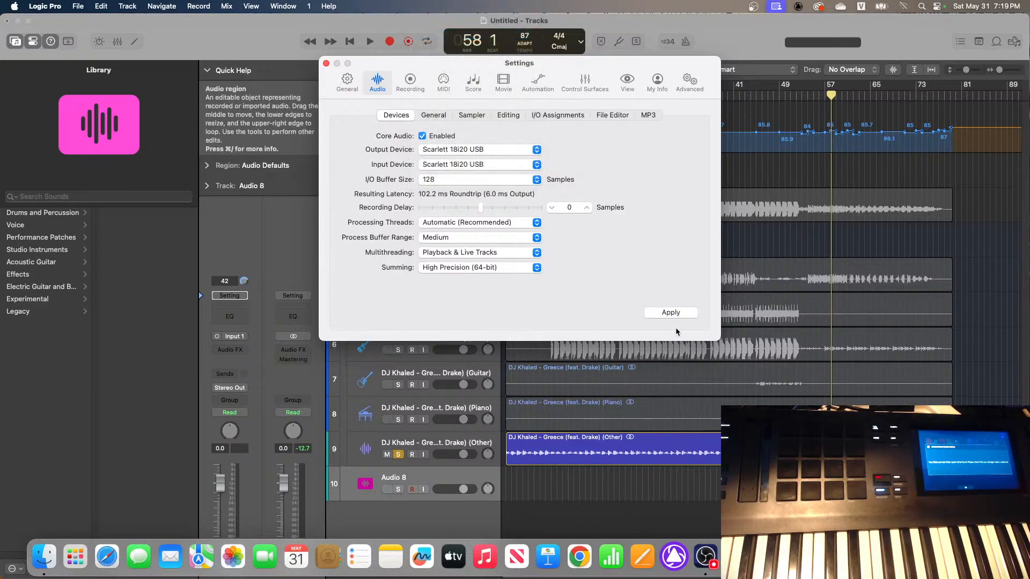
click(670, 314)
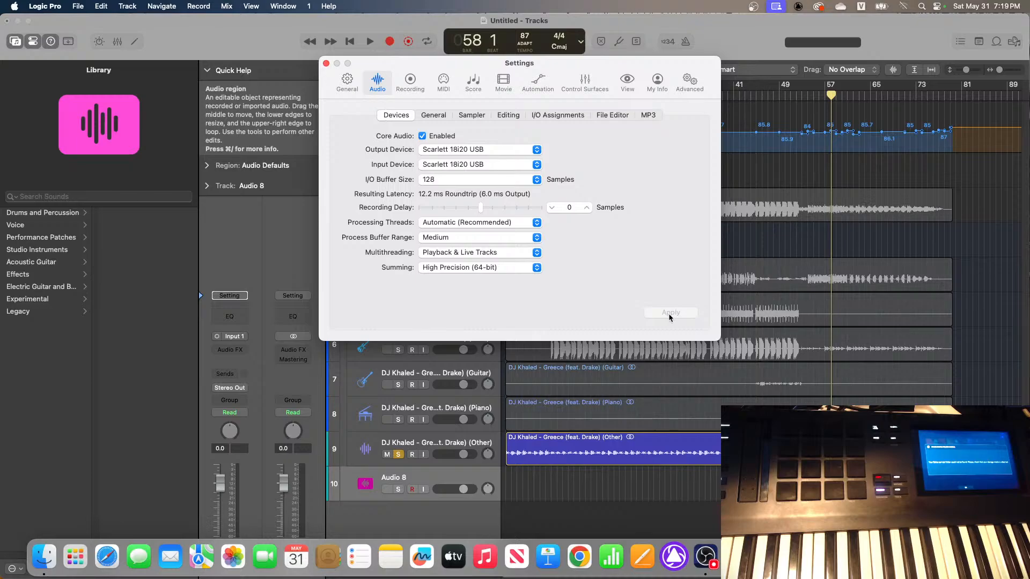
click(326, 63)
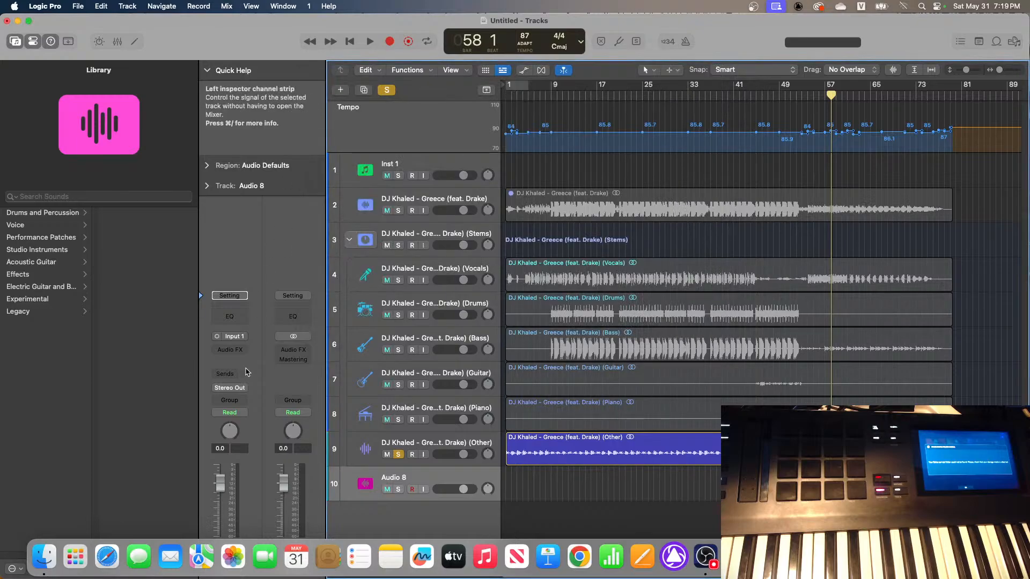
Set the new audio track's input to Input 3 and switch it to stereo so it records In 3-4
click(236, 336)
mouse_move(265, 389)
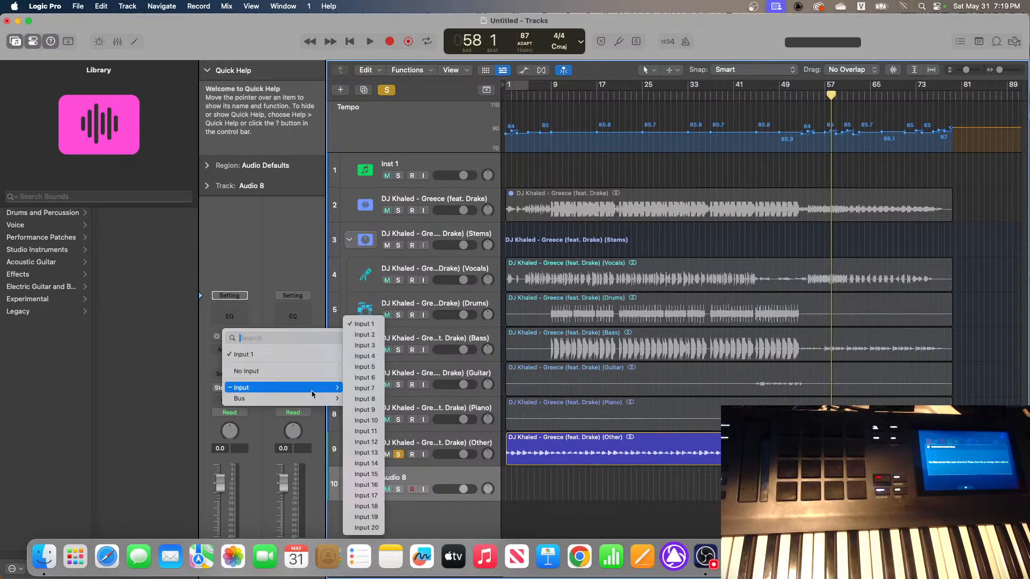
click(377, 348)
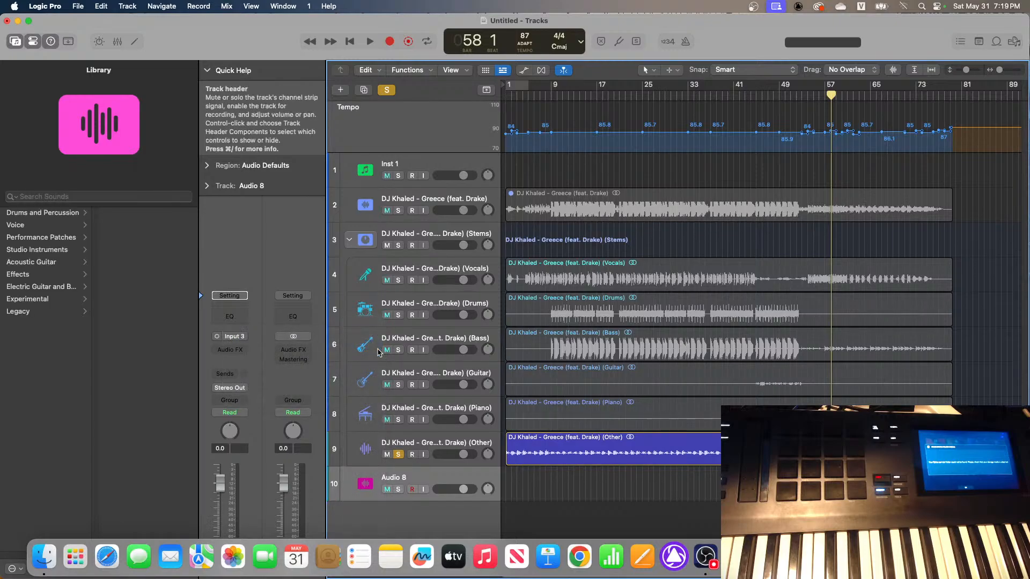
click(217, 338)
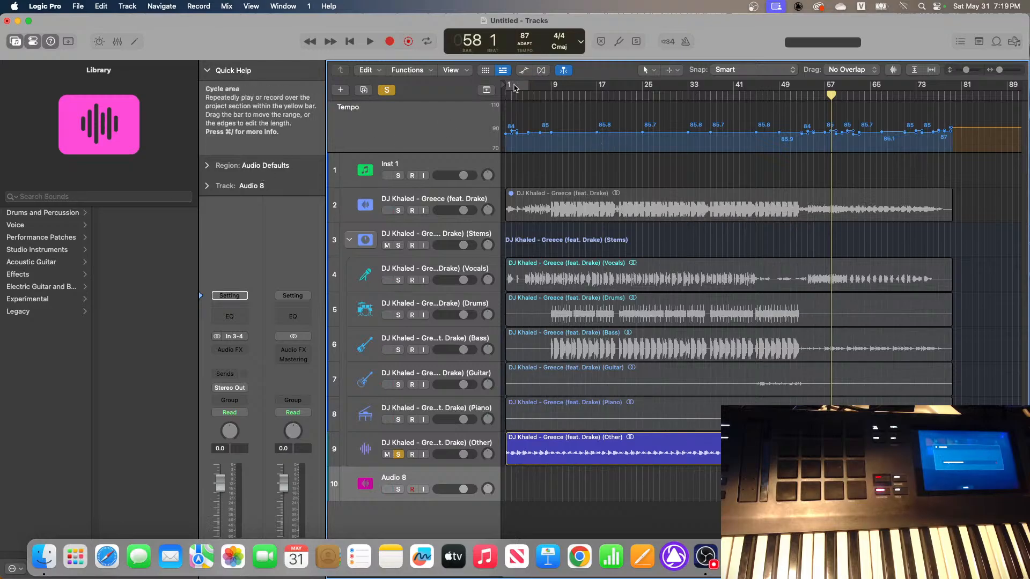
Return the playhead to the project start and create a cycle area from bar 9 to bar 17
click(350, 41)
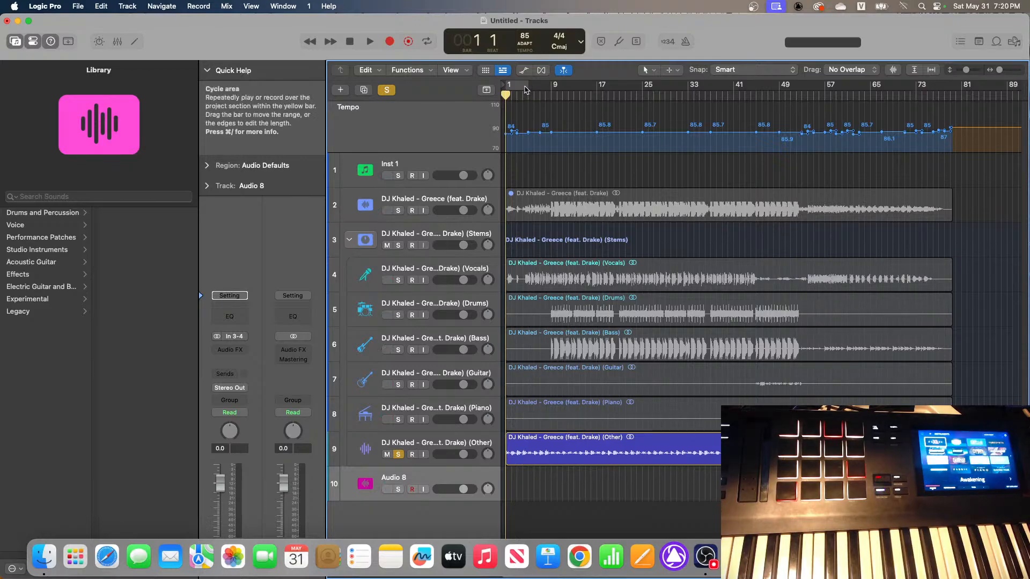
drag(525, 91, 579, 89)
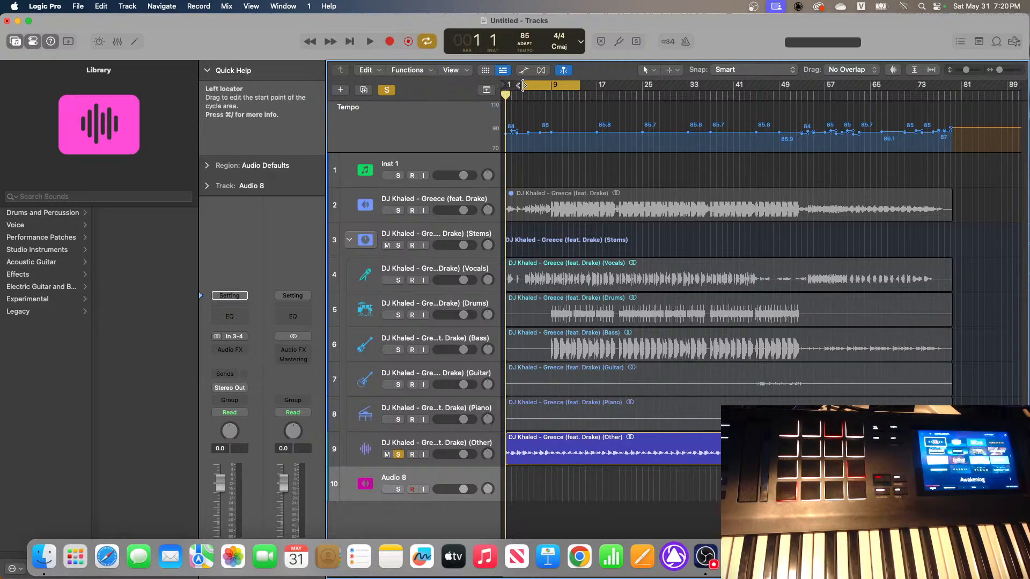
drag(524, 85, 595, 95)
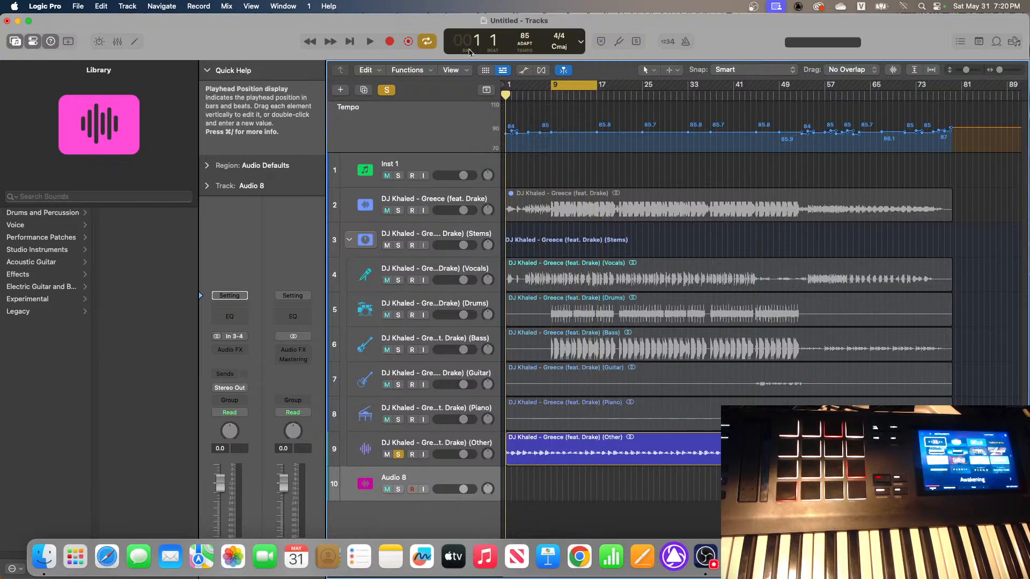
Audition the cycled section with the Bass stem soloed alongside the Other stem, and take the Bass solo off again
click(370, 41)
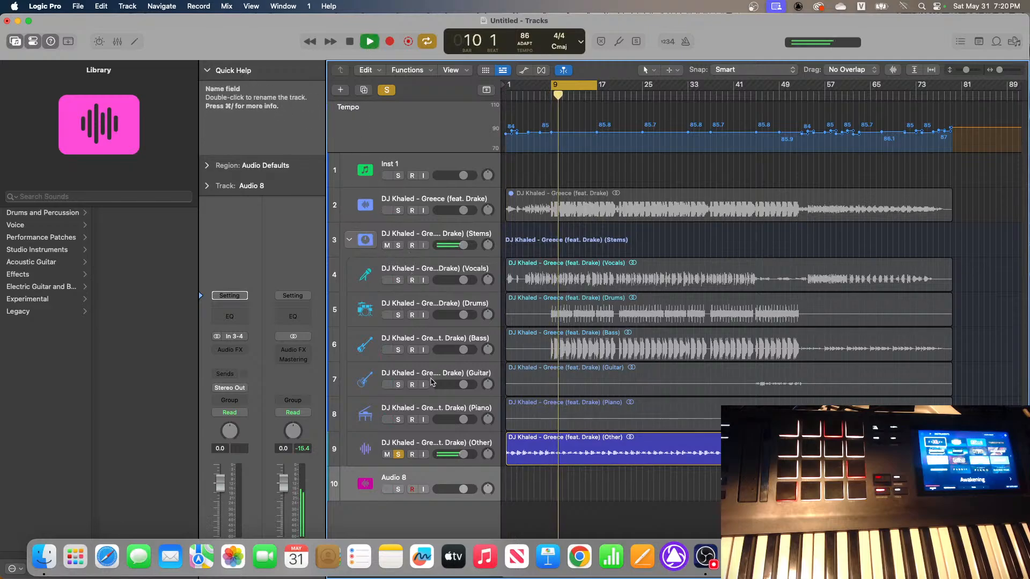
click(398, 350)
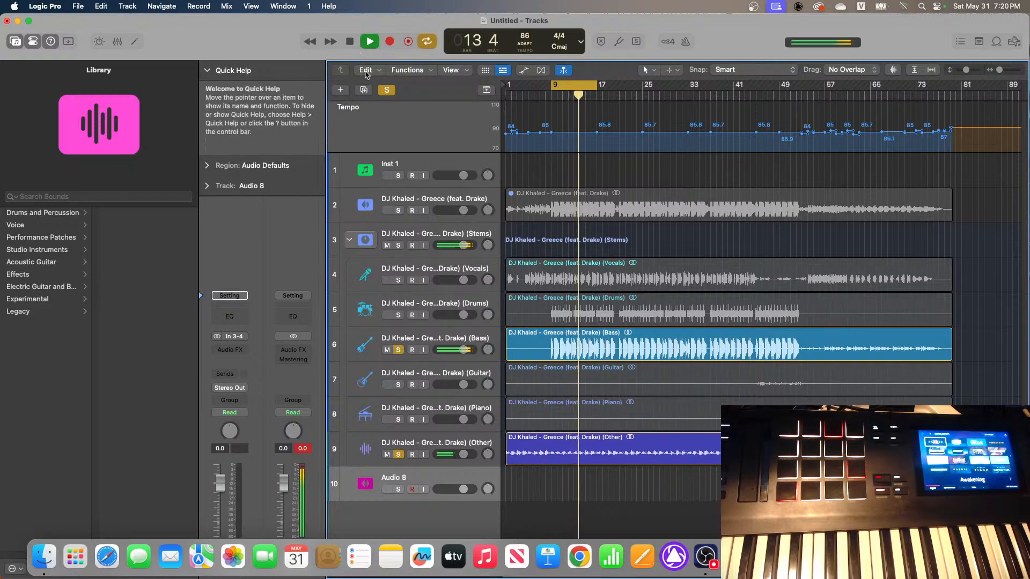
click(354, 43)
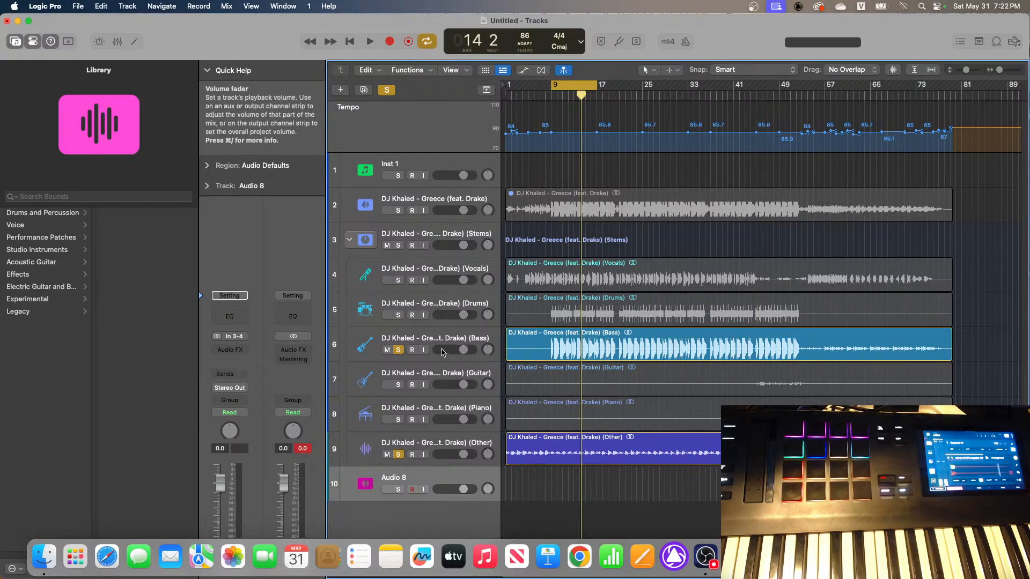
click(369, 41)
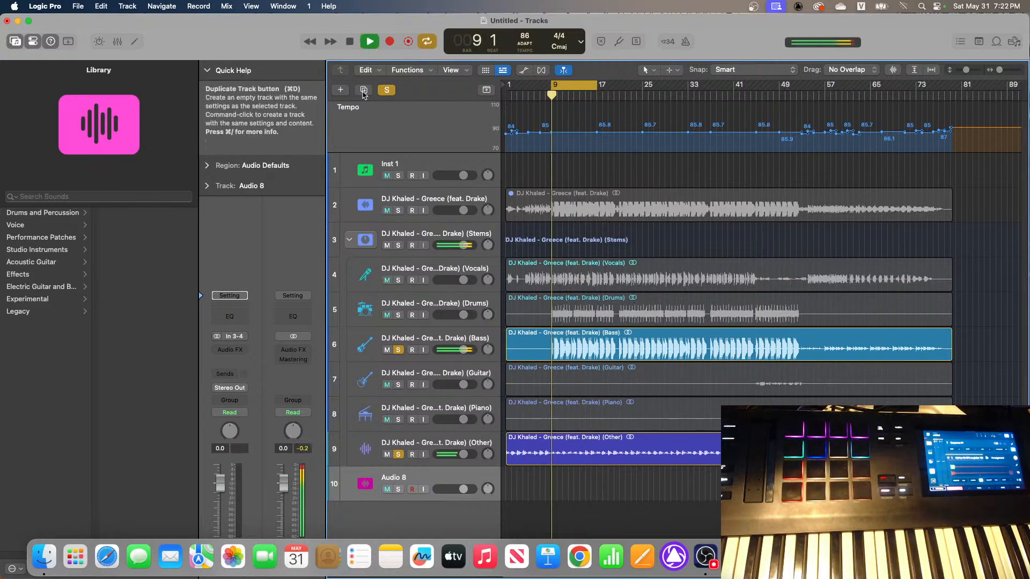
click(398, 350)
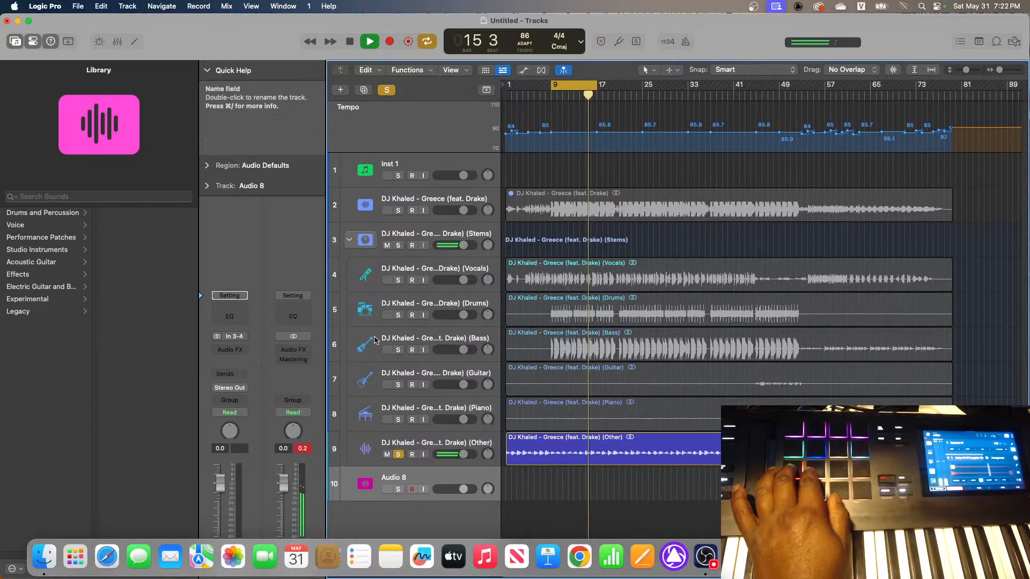
Stop and replay the cycled section to listen to the Other stem on its own
click(350, 43)
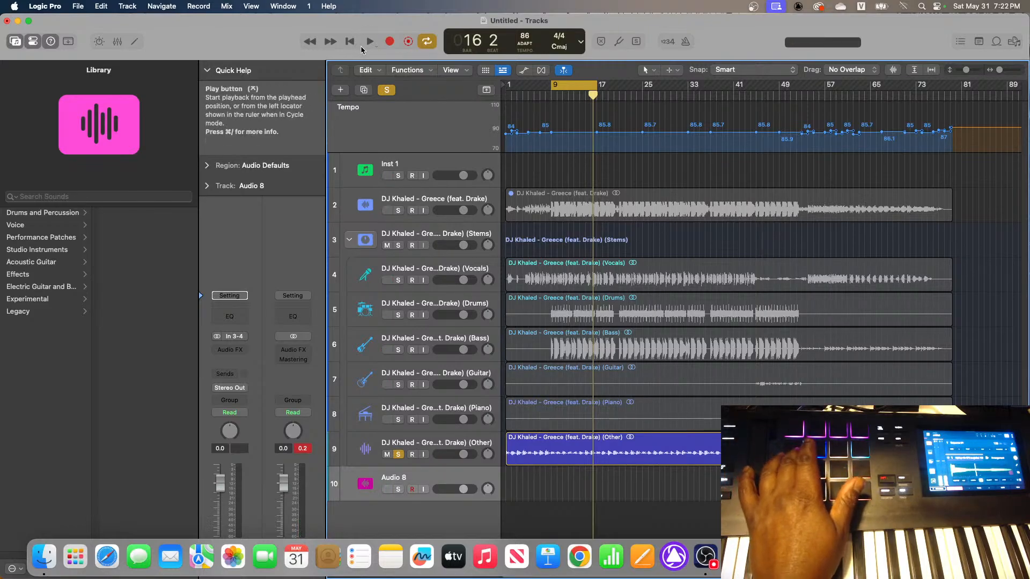
click(369, 43)
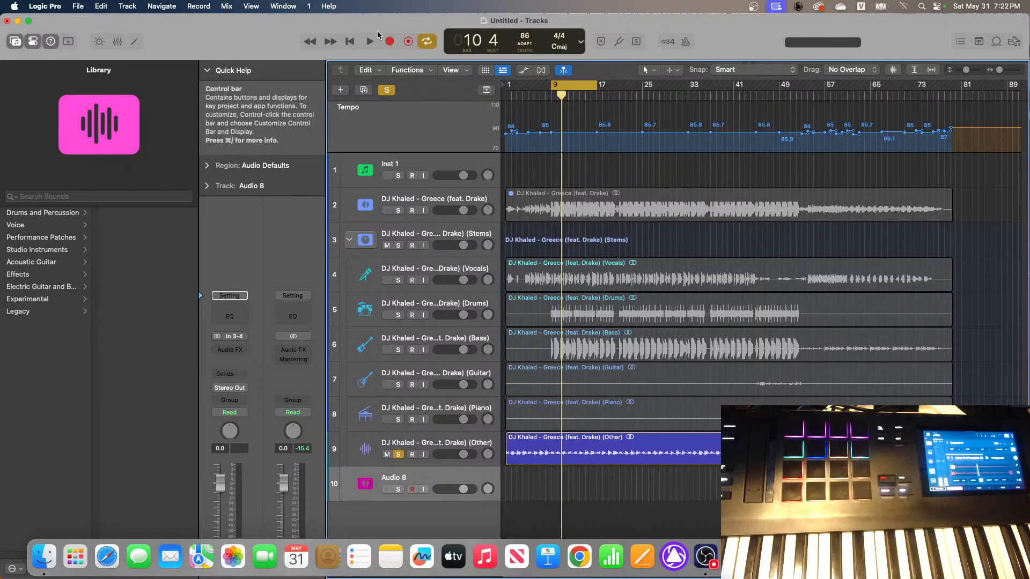
click(369, 42)
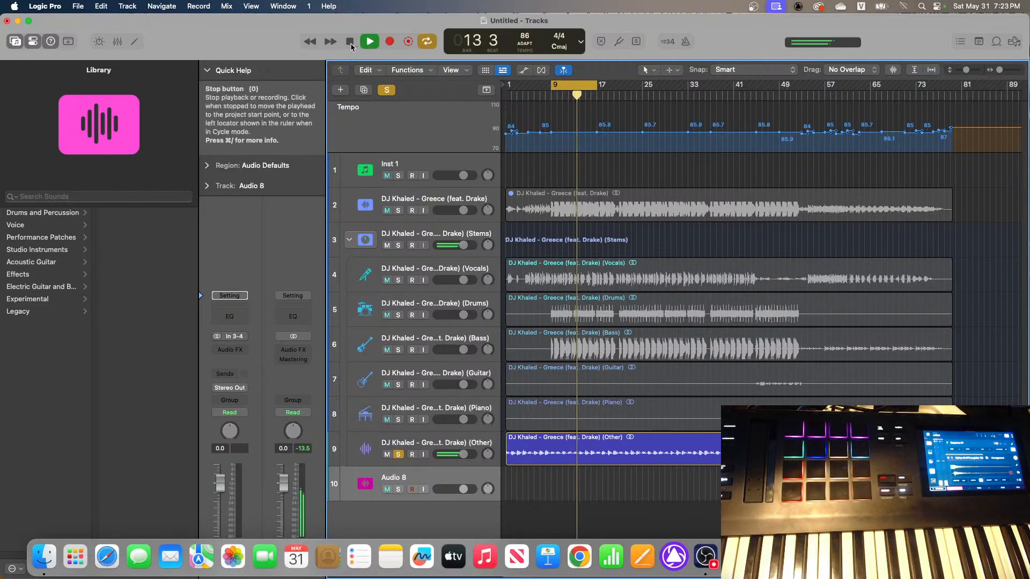
key(space)
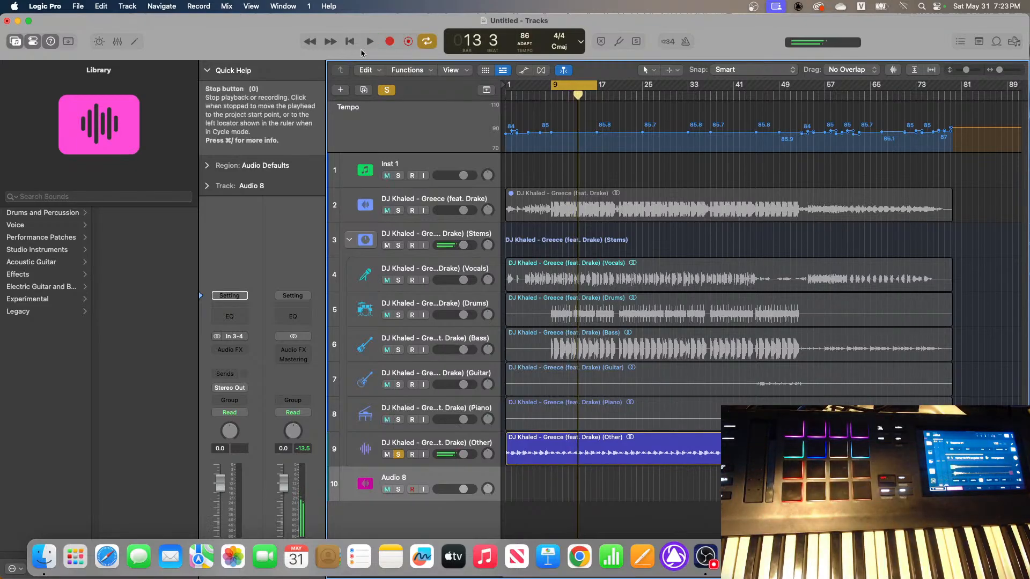
Try a short cycle recording on the Audio 8 track, dismissing the alert, and set the project tempo mode to Keep
click(391, 42)
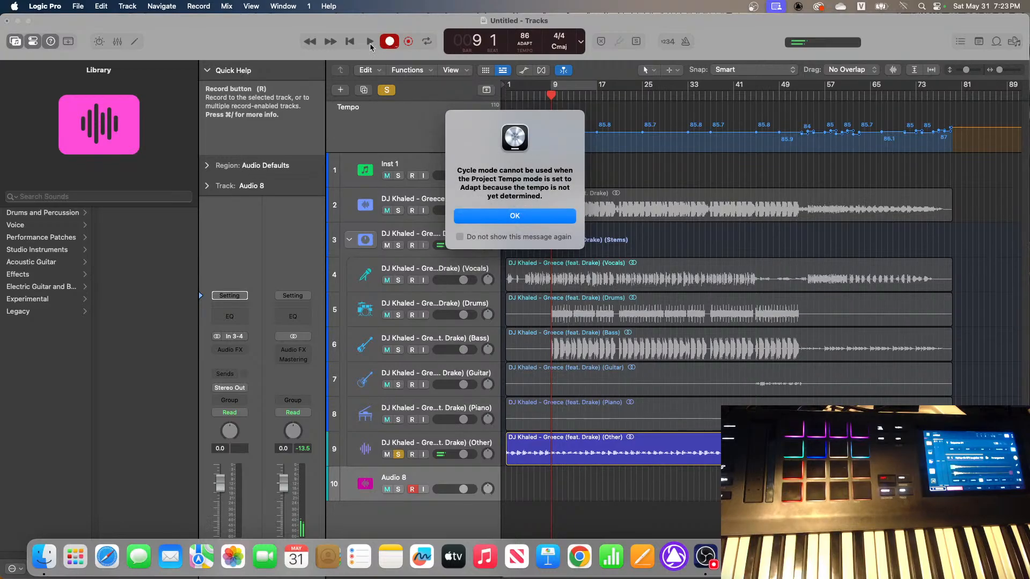
click(515, 216)
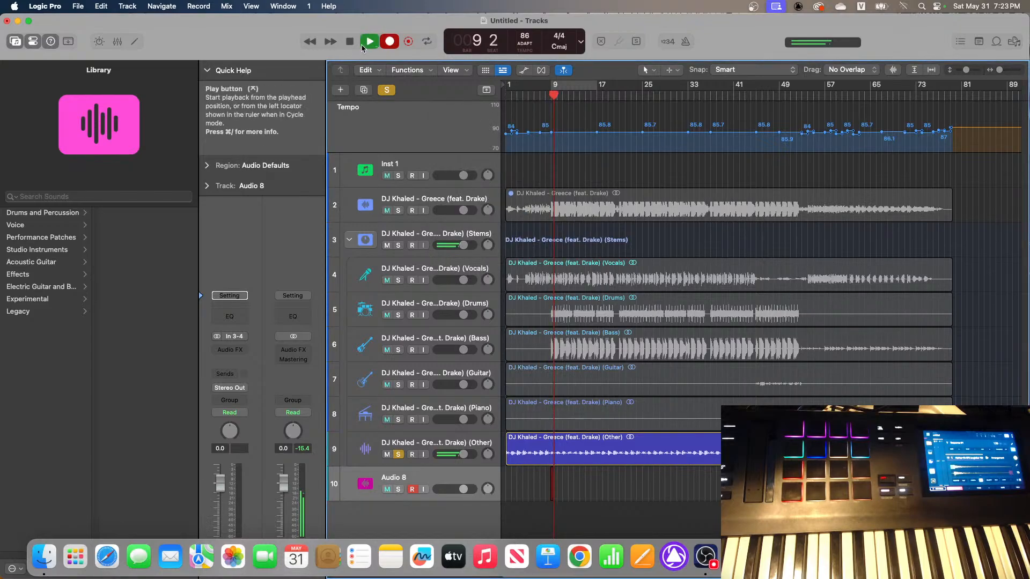
click(343, 41)
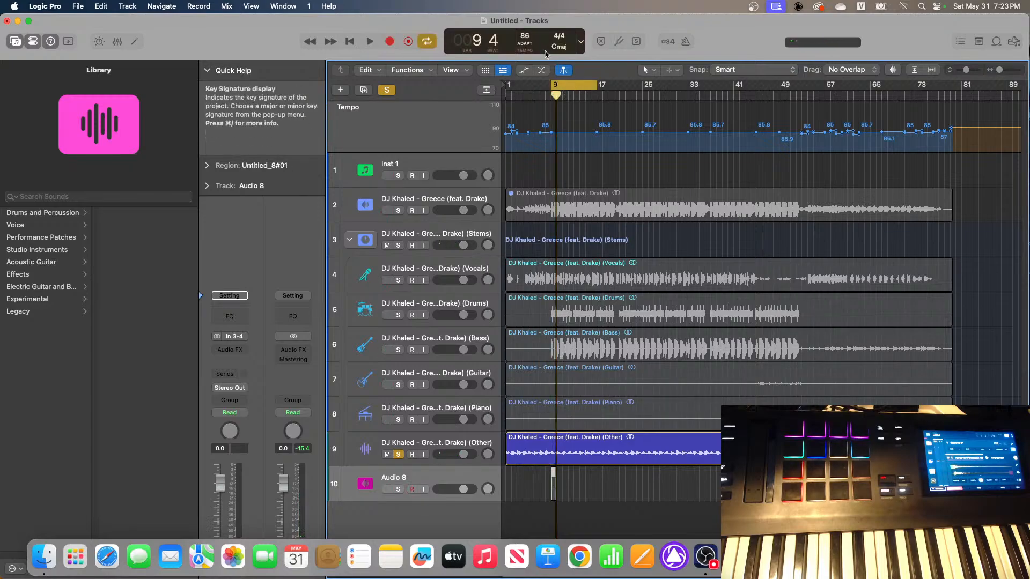
click(526, 44)
click(530, 51)
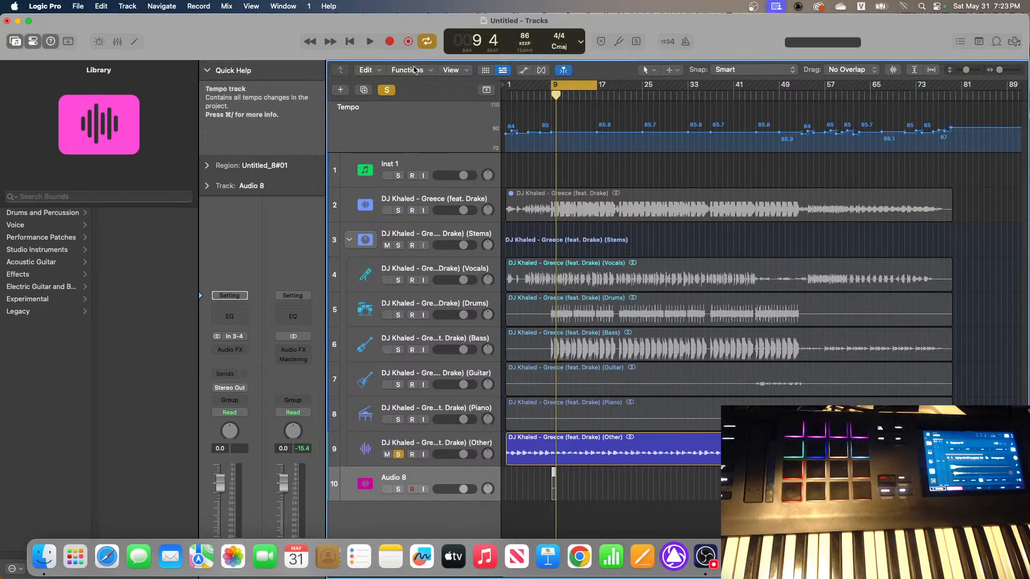
Record a brief take on the Audio 8 track from the cycle start and undo it
click(388, 43)
click(350, 42)
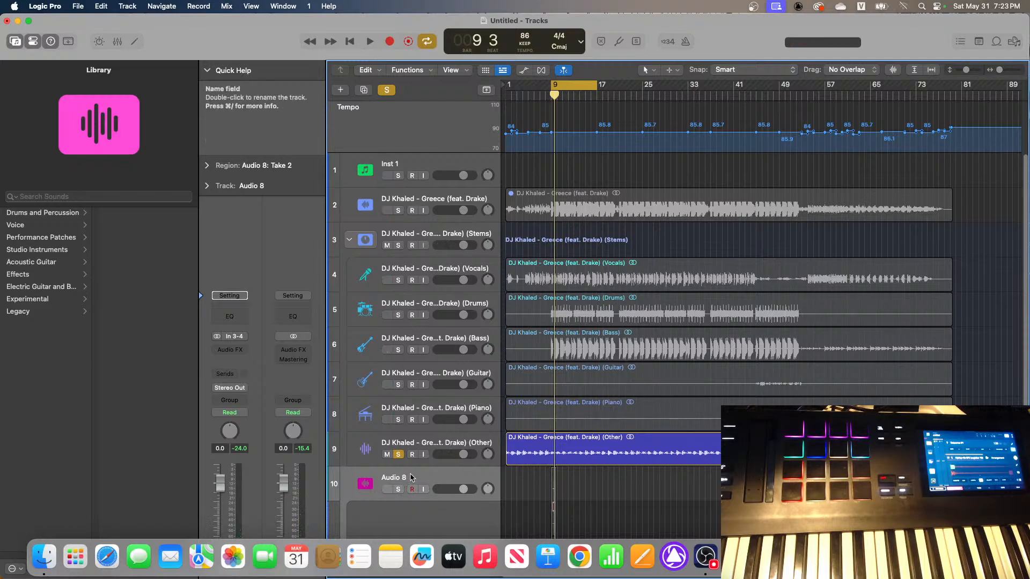
scroll(411, 477, down, 3)
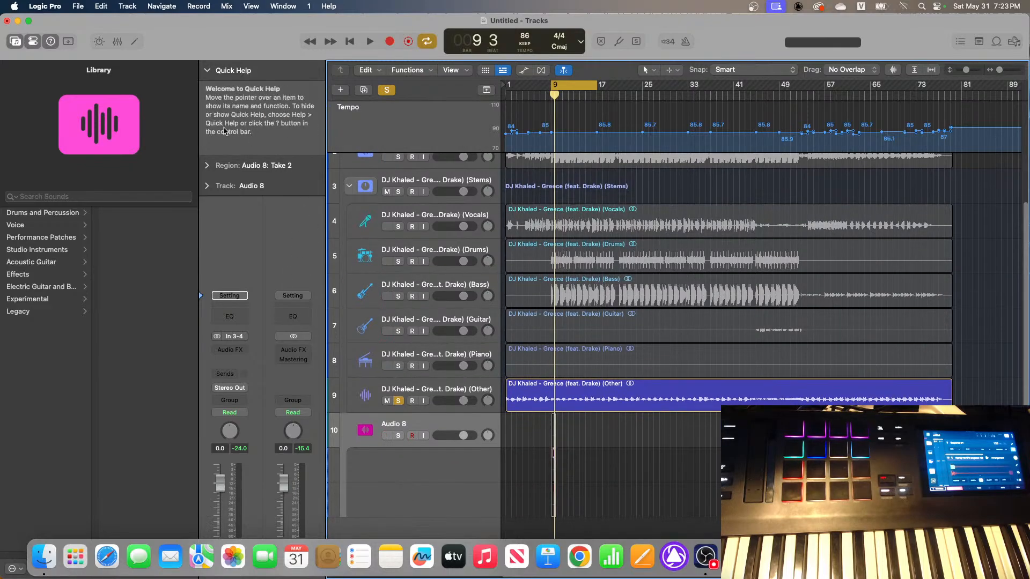
click(101, 7)
click(177, 17)
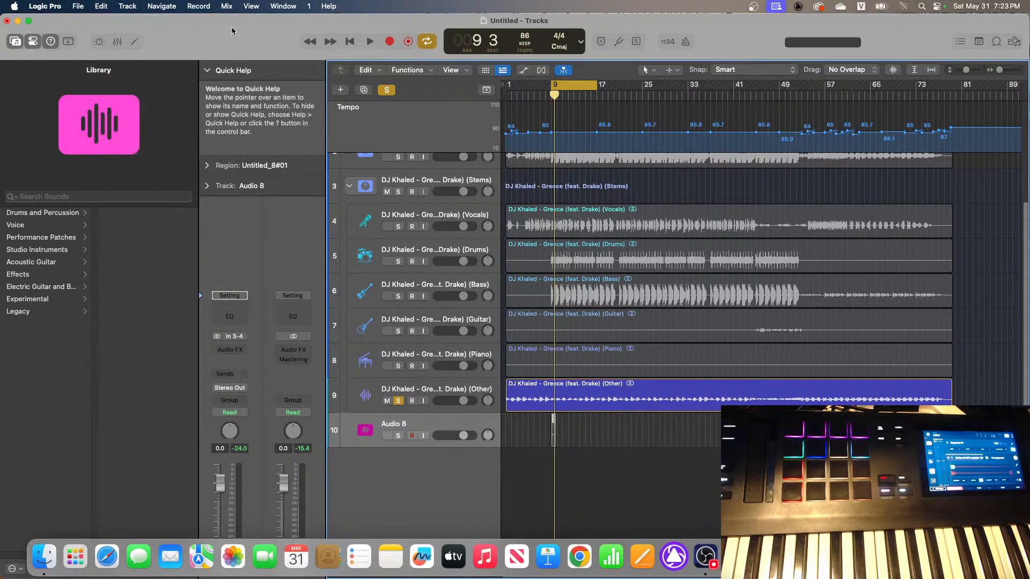
Record another short test take on Audio 8 from bar 9 and stop
click(389, 41)
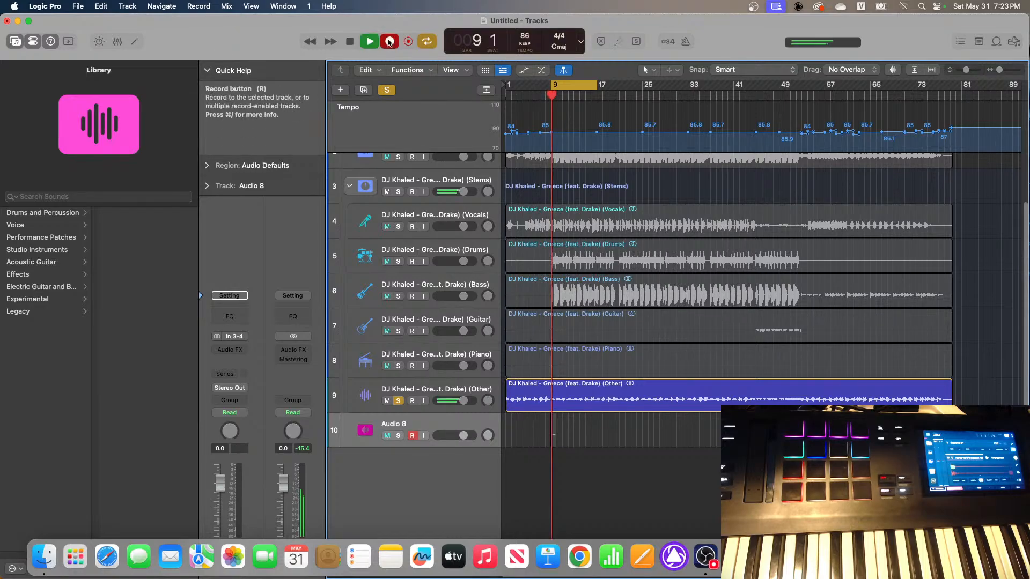
click(353, 44)
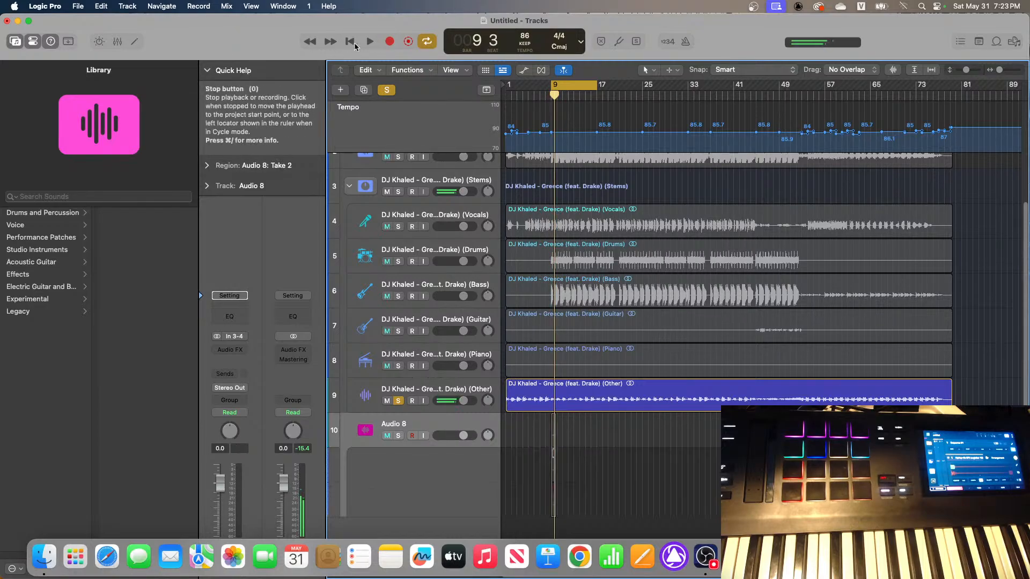
Set the metronome to click while recording but not while playing
click(685, 46)
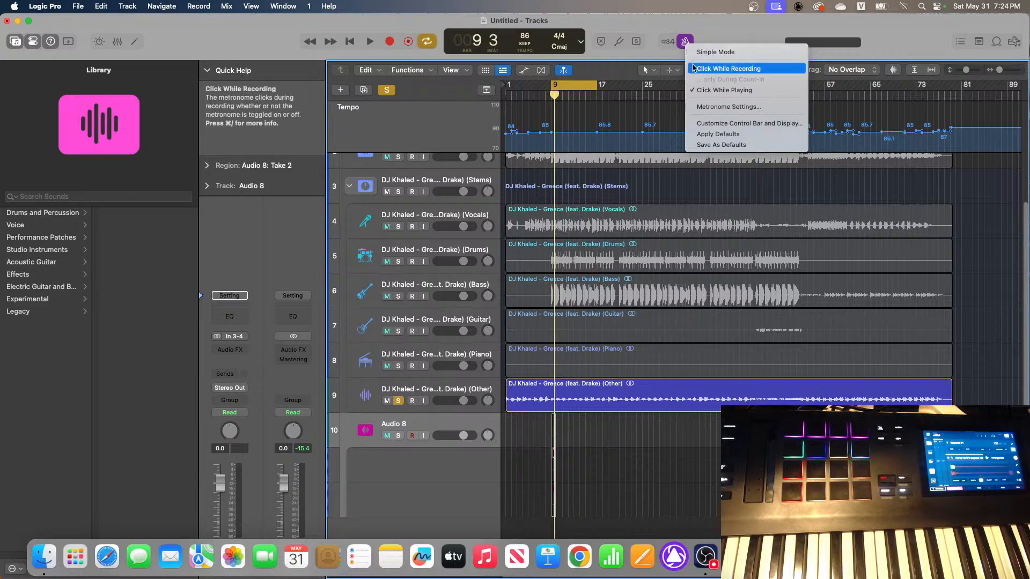
click(694, 69)
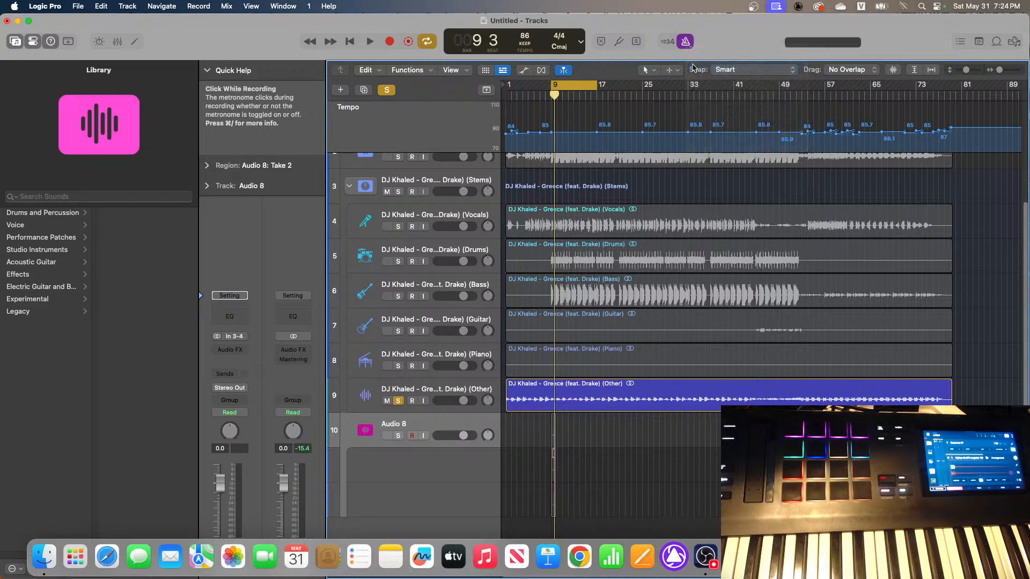
click(685, 44)
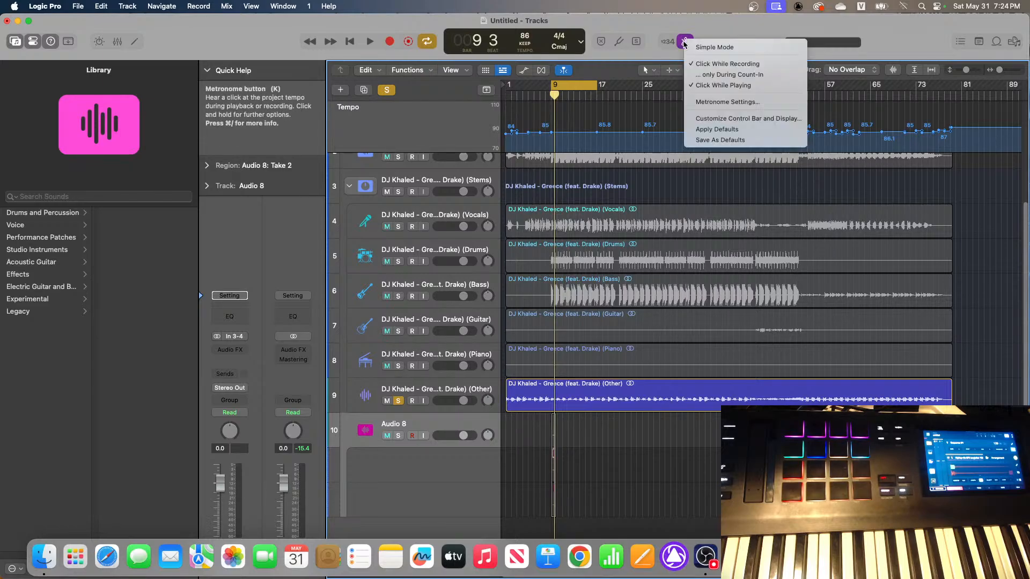
click(695, 86)
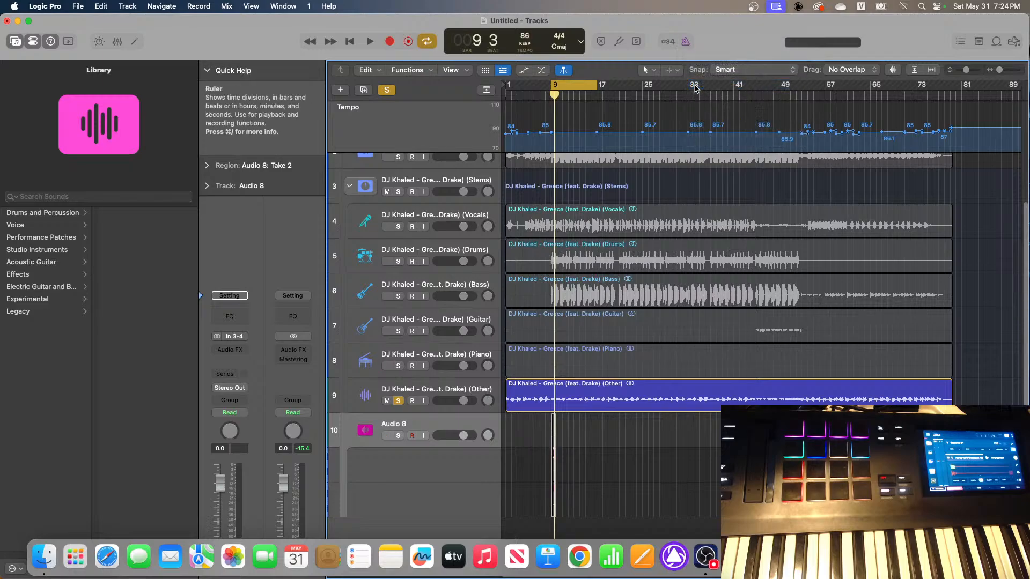
click(684, 44)
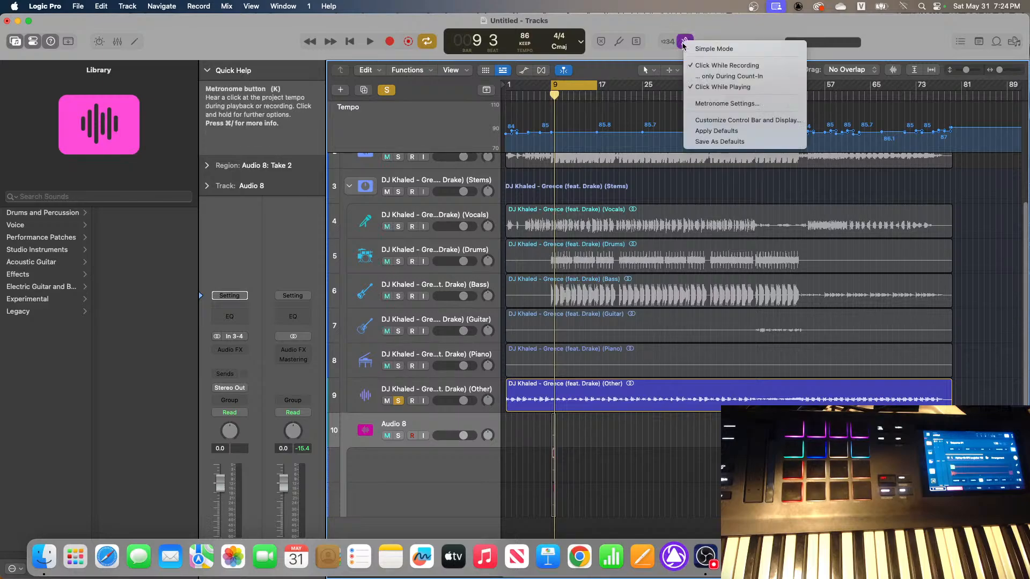
click(685, 43)
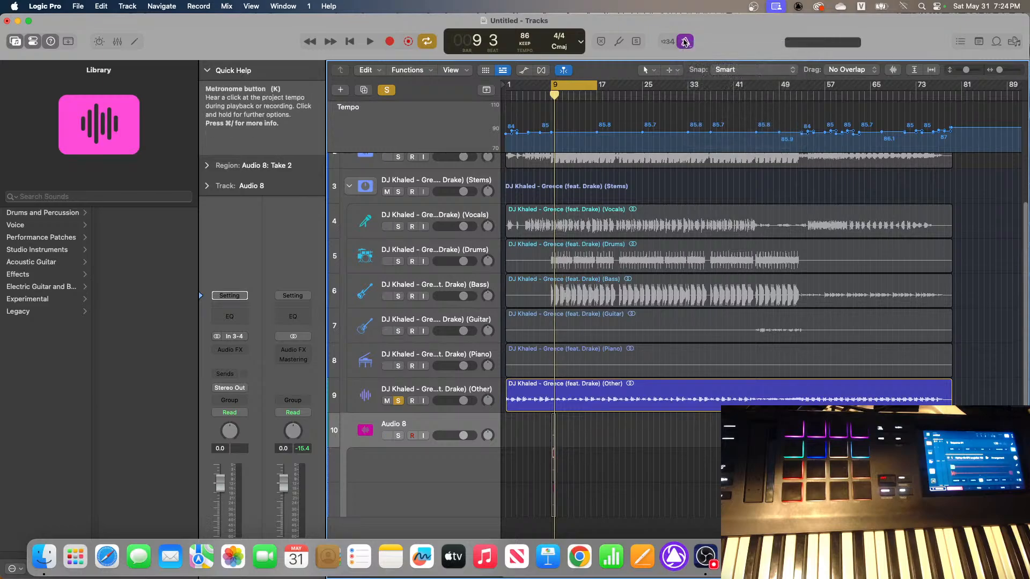
click(684, 43)
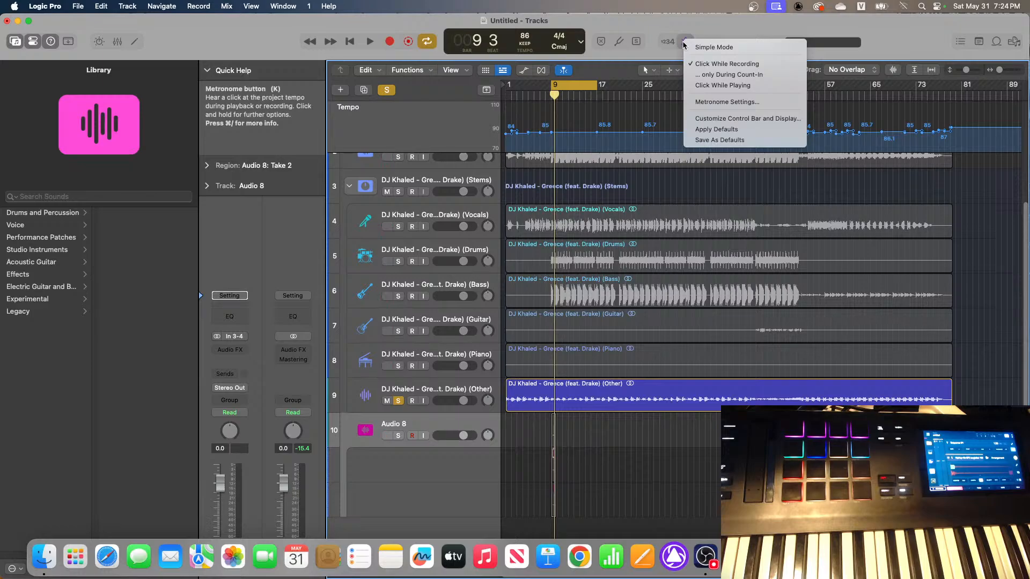
click(679, 27)
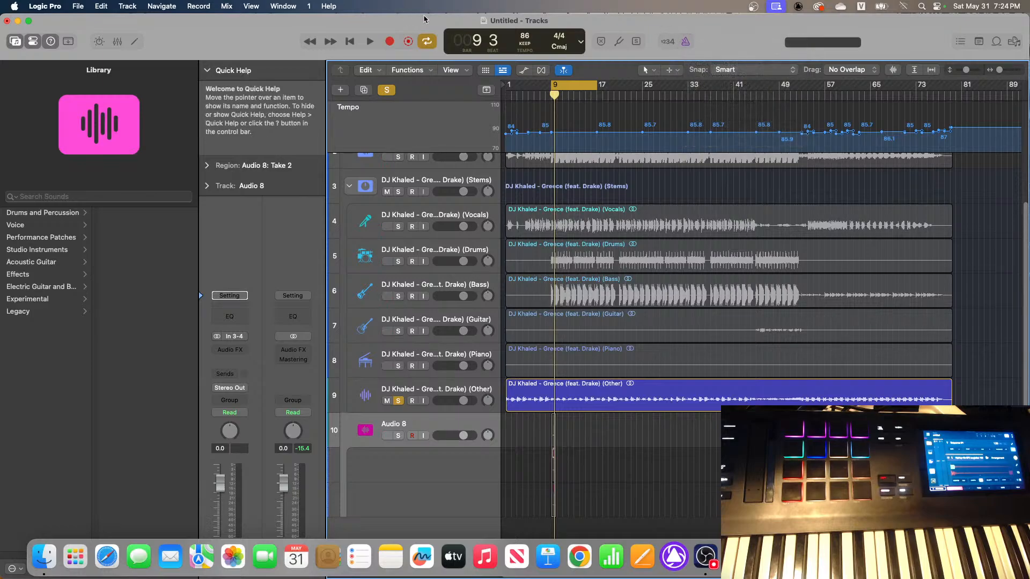
Record one more take on Audio 8 with the metronome, move the cycle start to bar 8, and undo the recording
click(389, 42)
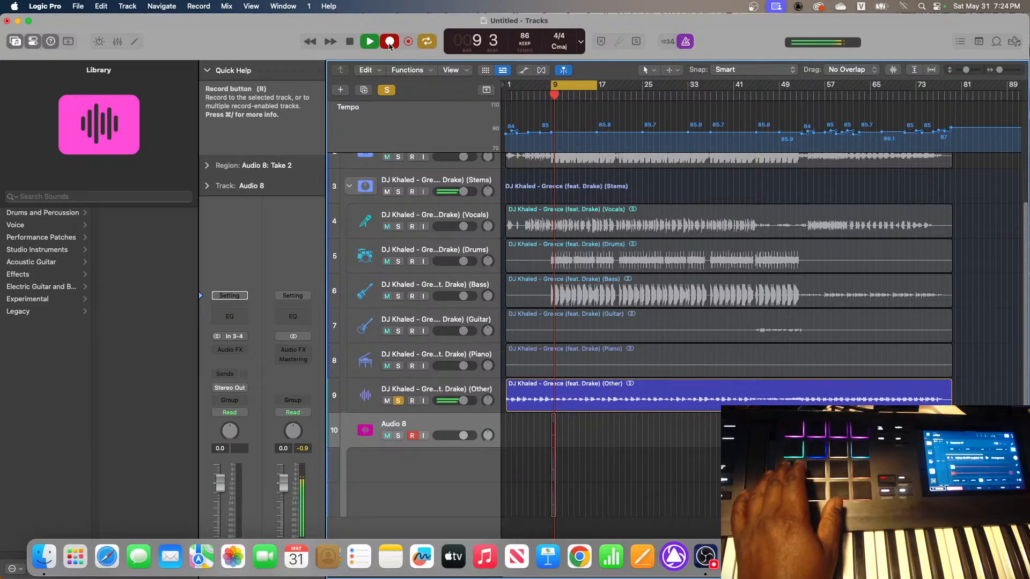
click(350, 41)
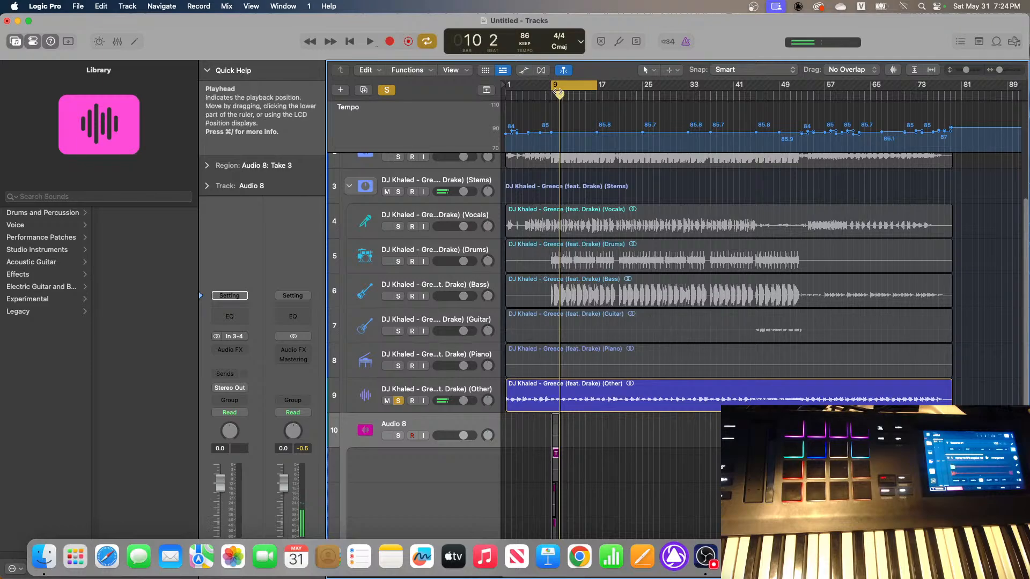
drag(553, 84, 547, 85)
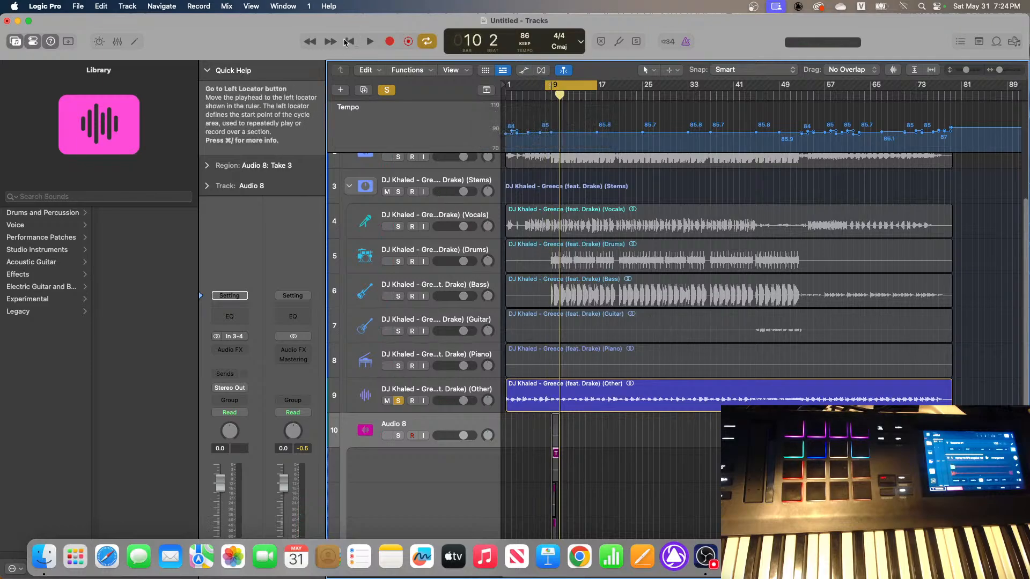
click(97, 7)
click(118, 21)
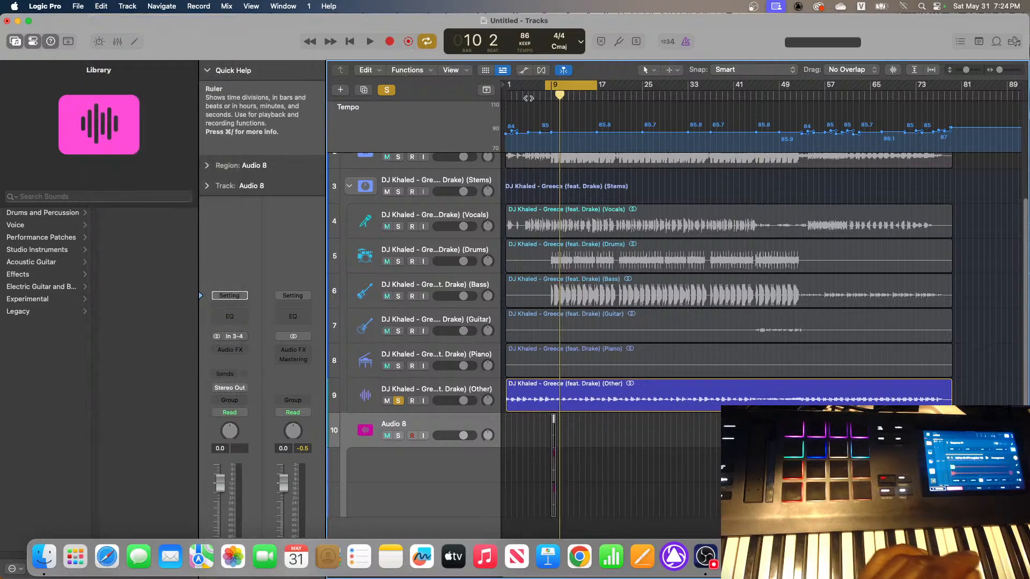
Extend the start of the cycle area back to bar 5 and play the section
drag(547, 86, 530, 85)
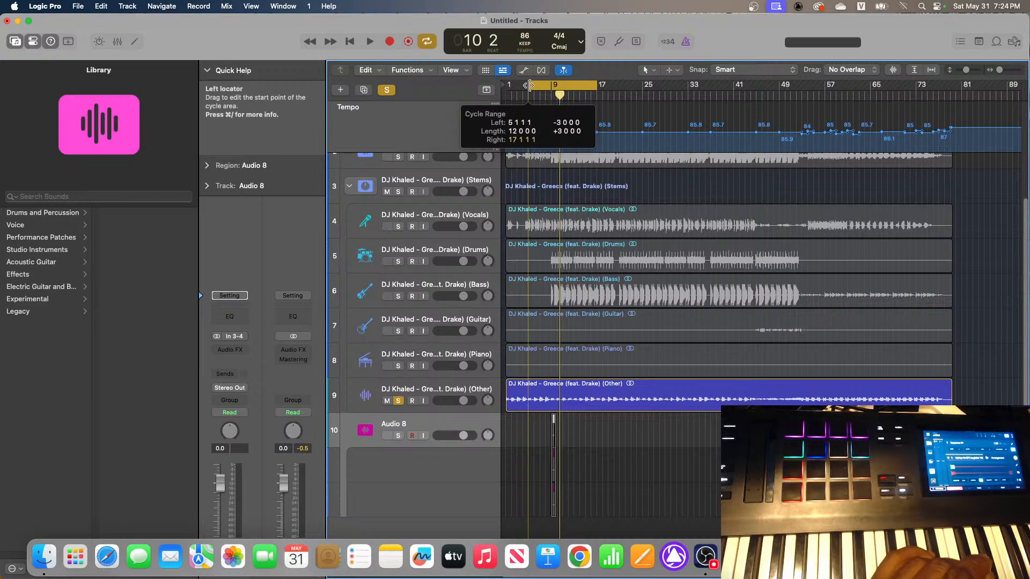
click(369, 41)
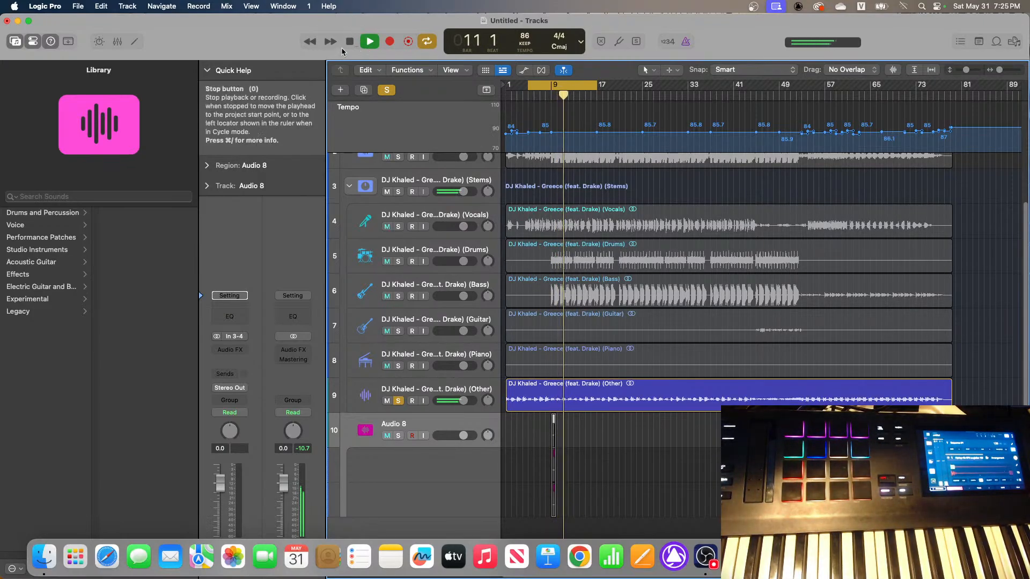
Stop playback and delete the take folder on Audio 8, removing its recorded audio files from disk
click(350, 42)
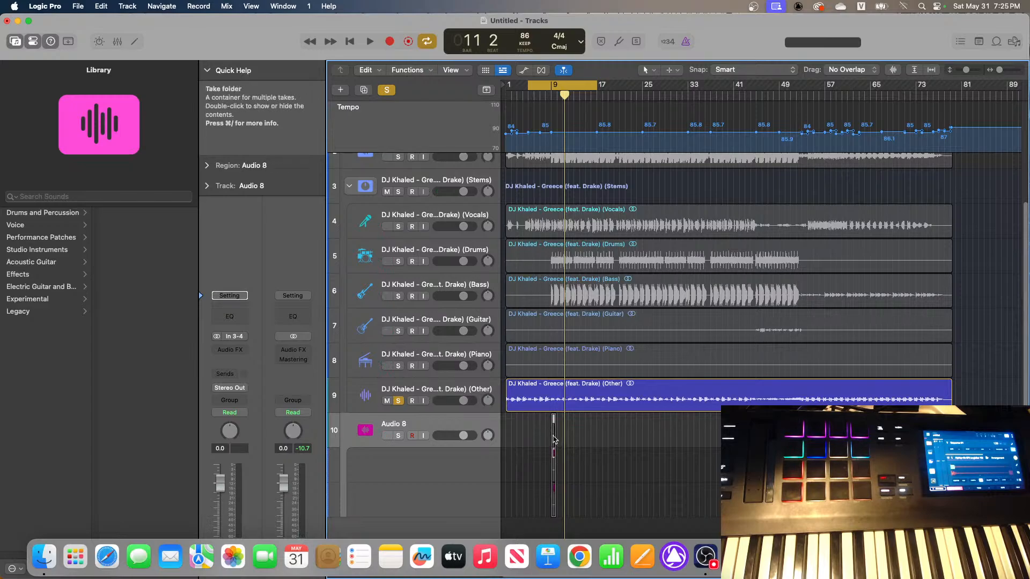
drag(554, 439, 635, 445)
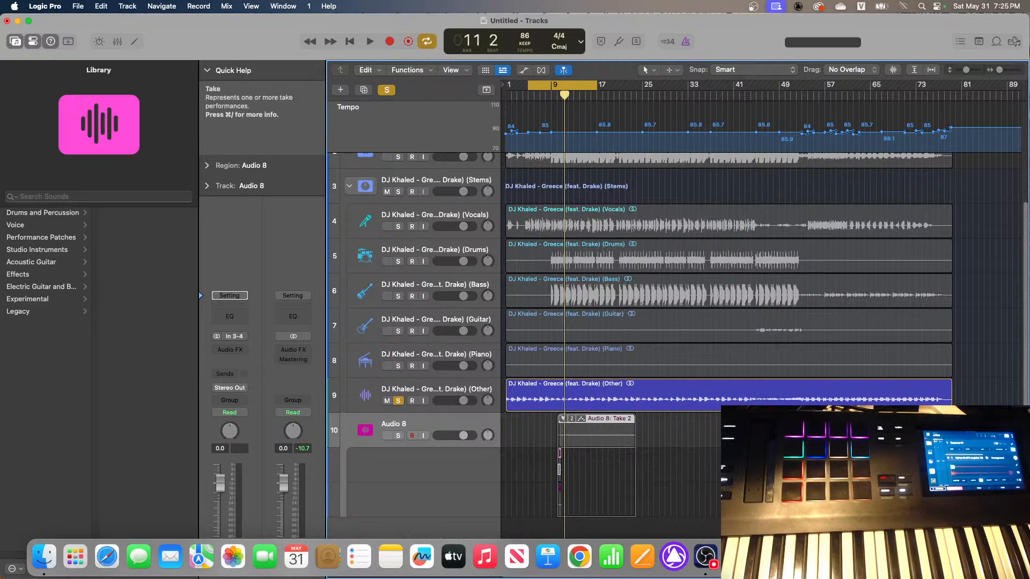
click(562, 470)
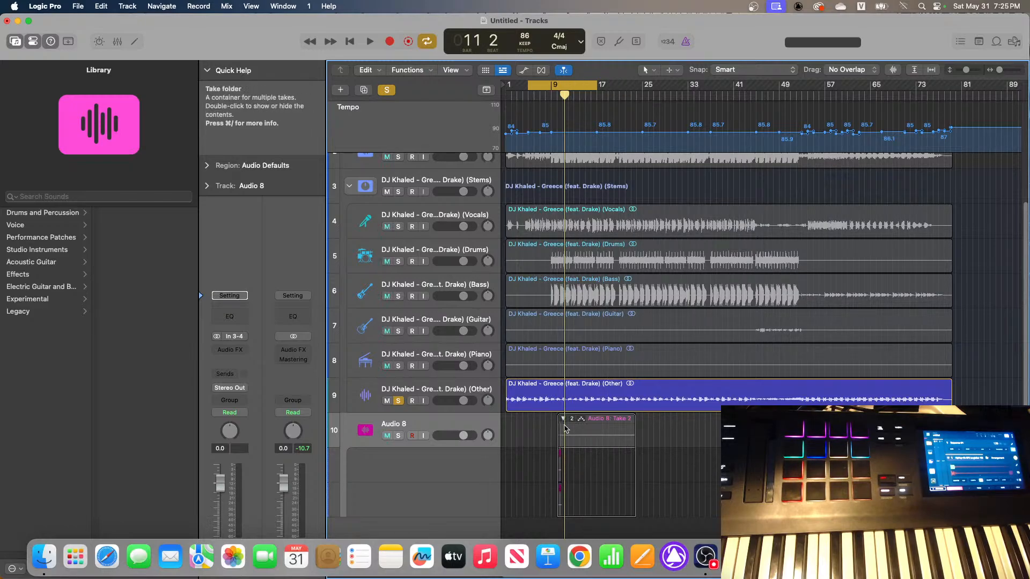
click(594, 439)
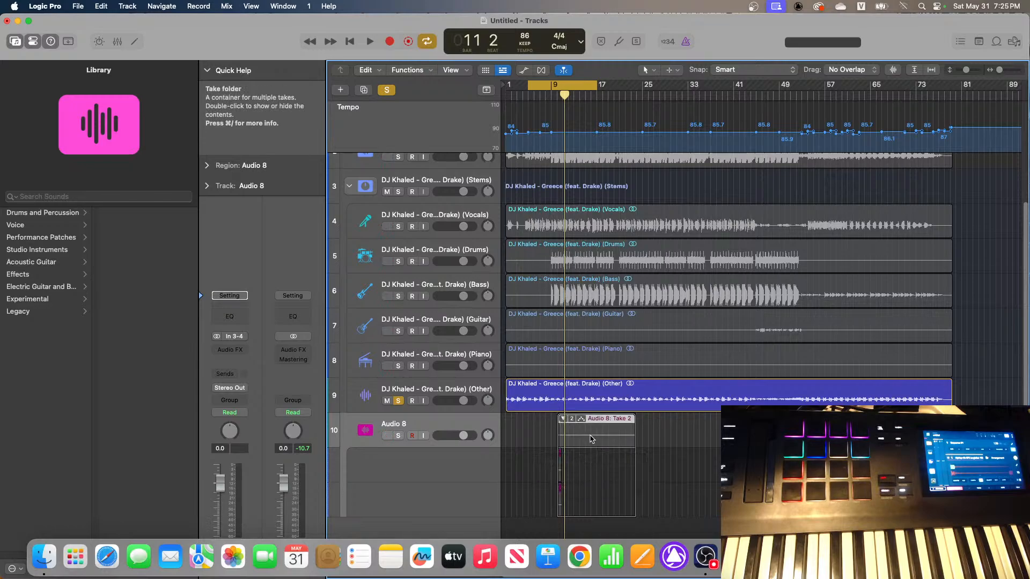
key(Delete)
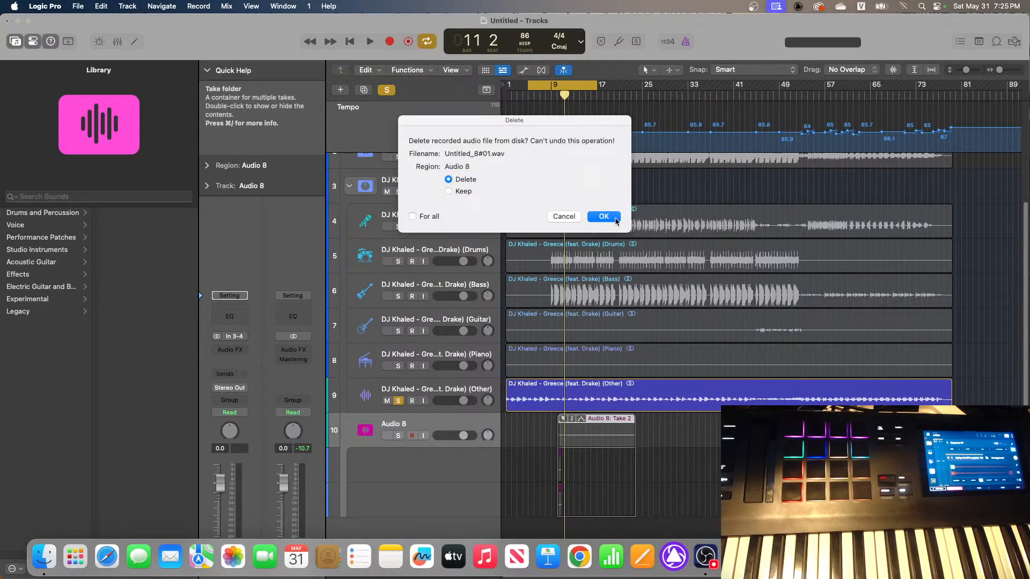
click(604, 217)
click(603, 216)
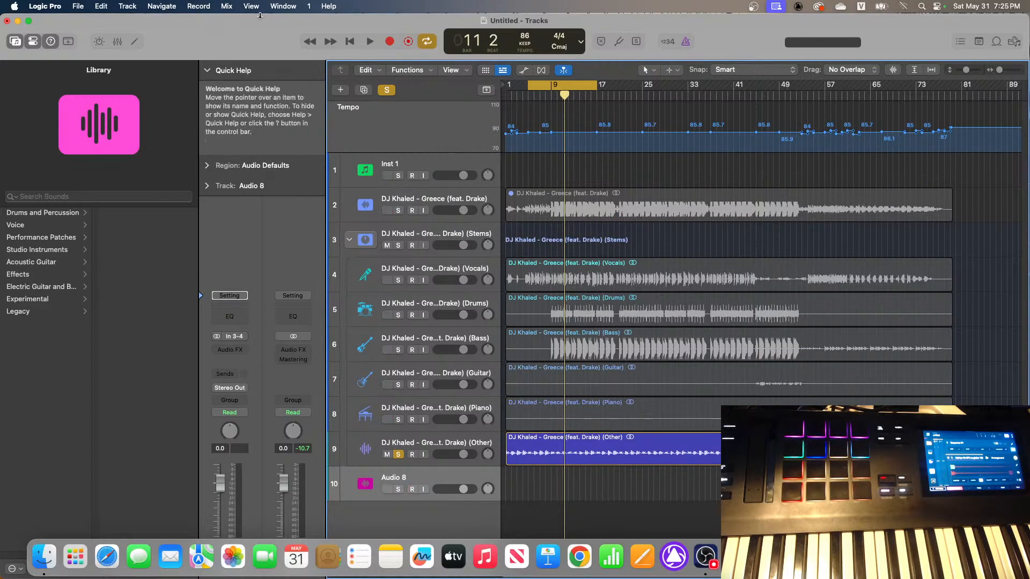
Record a fresh keyboard take on Audio 8 through the cycle area from bar 5 to bar 17
click(391, 42)
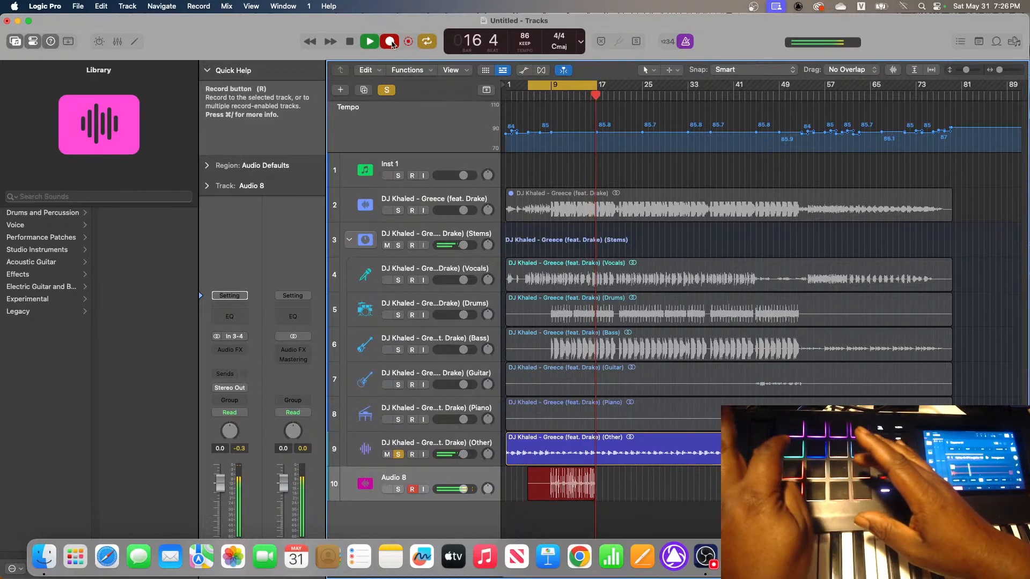
click(349, 43)
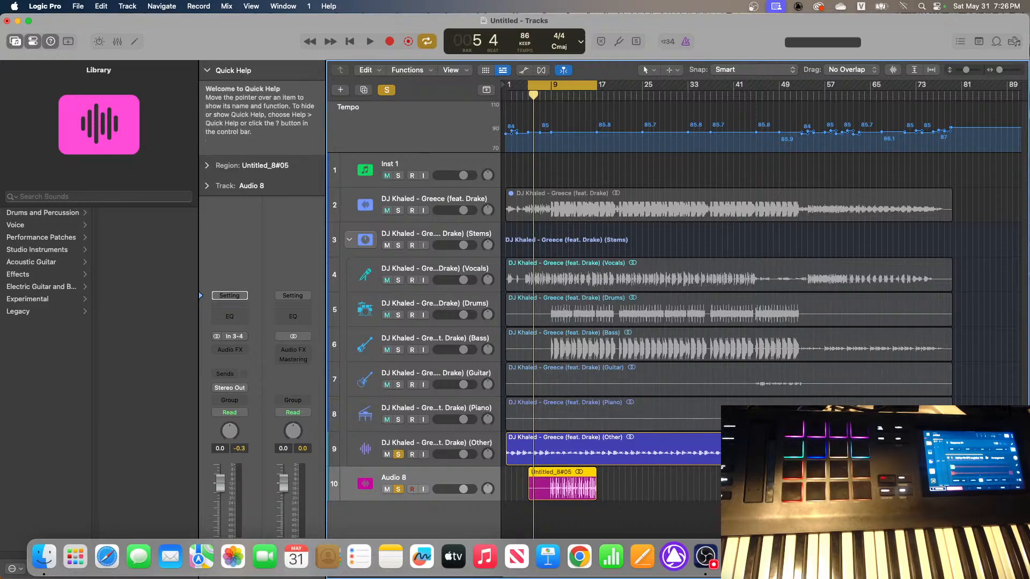
Quantize the newly recorded Audio 8 region to 1/16 Note
click(1001, 71)
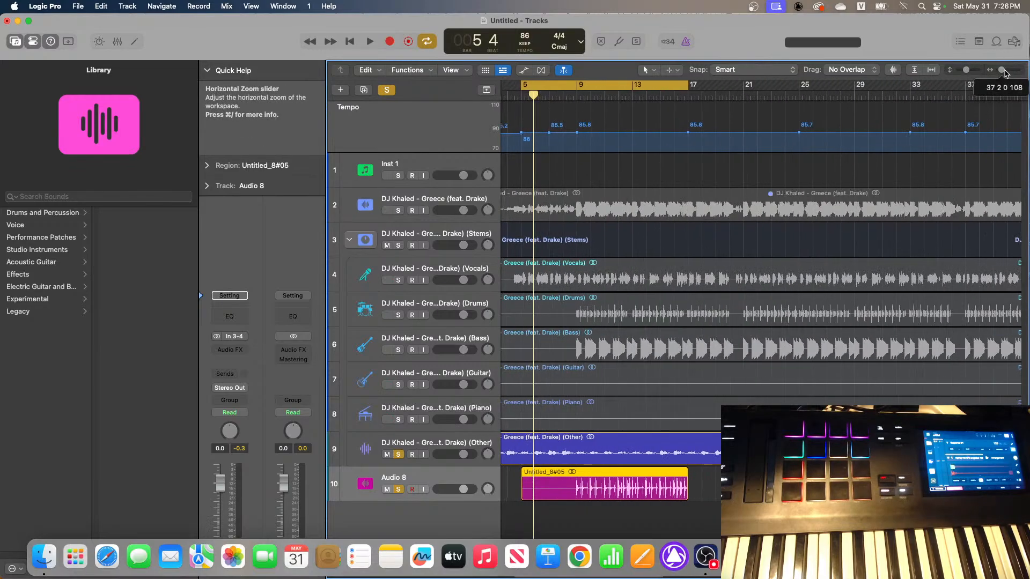
click(208, 166)
click(317, 209)
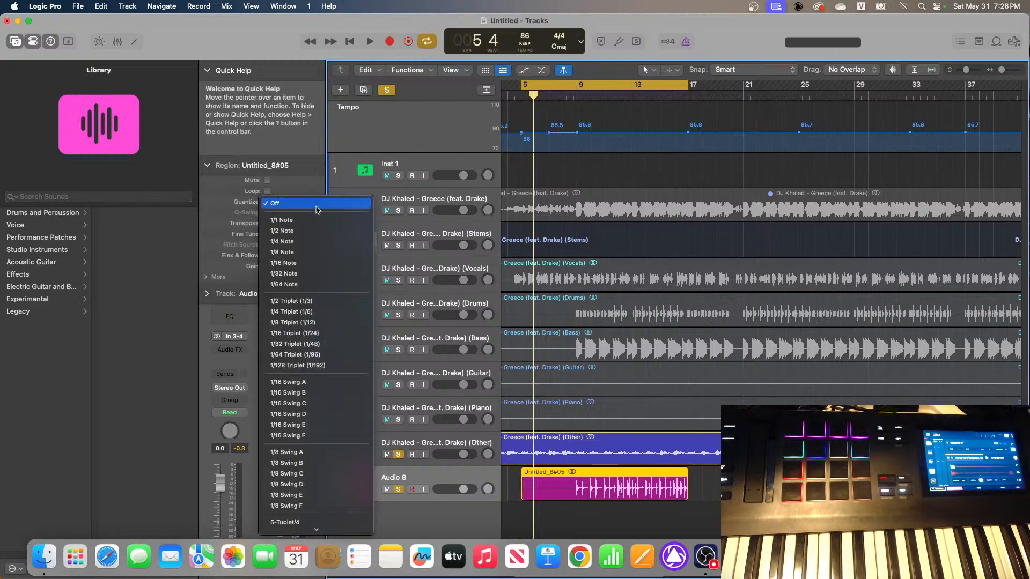
click(316, 263)
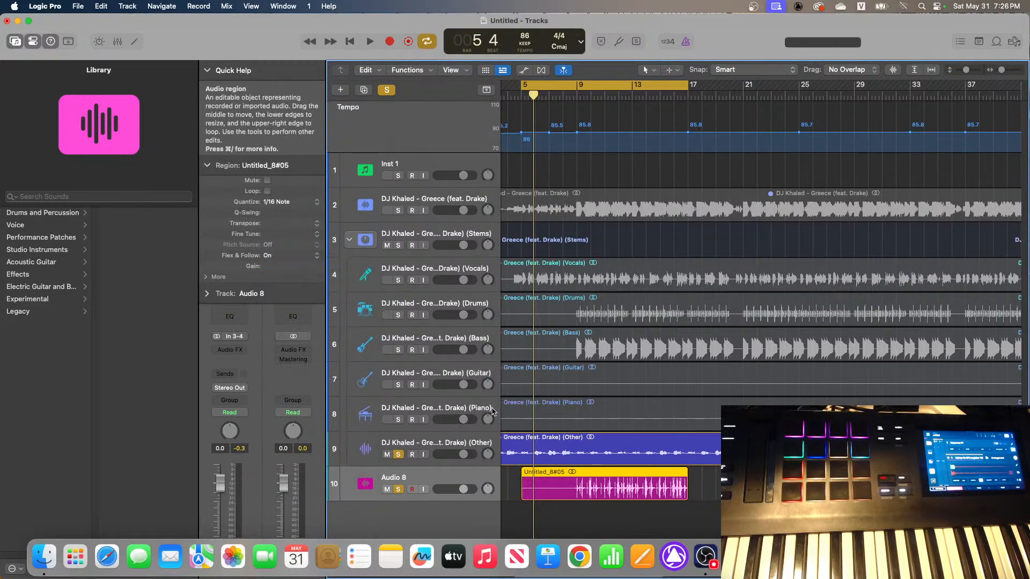
Trim the start of the Audio 8 region and the cycle area to bar 9, and play the loop
drag(530, 487, 581, 487)
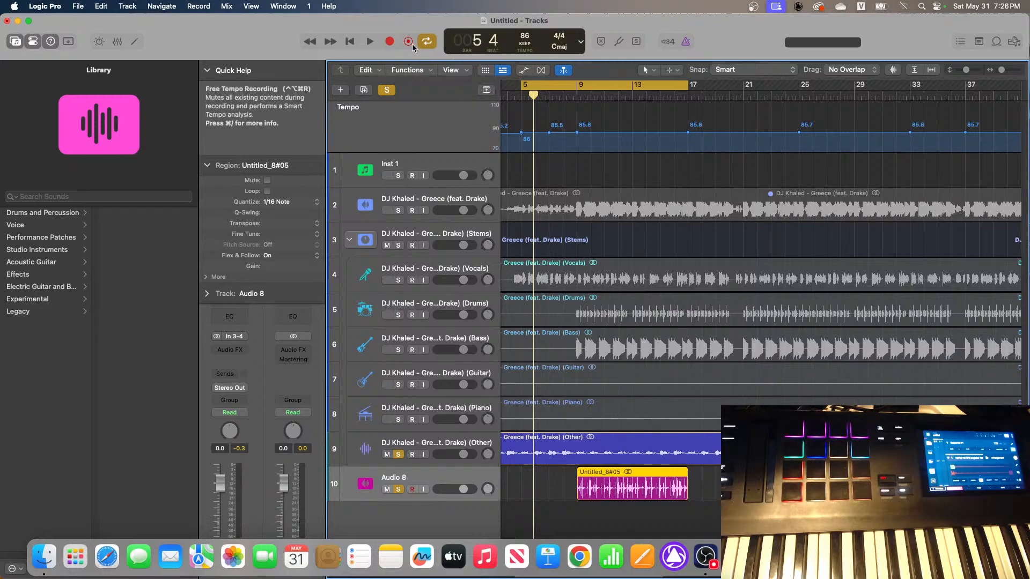
click(368, 42)
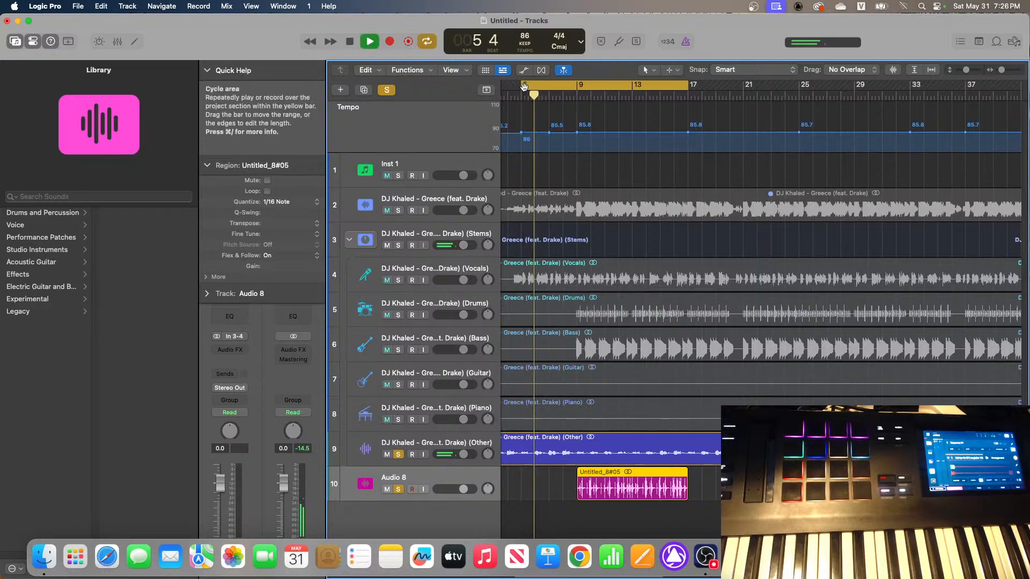
drag(520, 95, 577, 92)
click(367, 43)
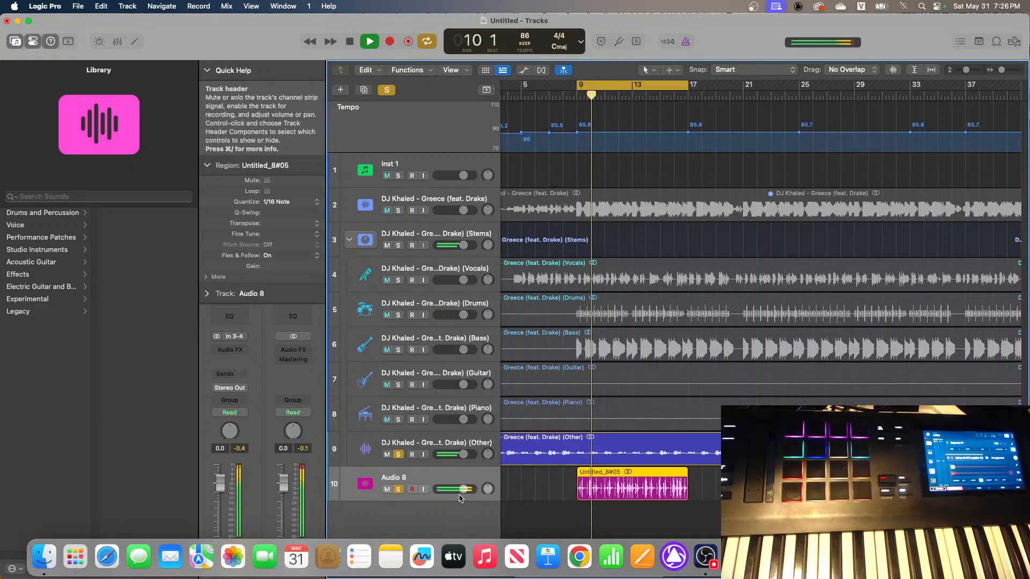
Raise the Audio 8 volume to 3.9 dB and listen to the loop against the Other stem
drag(463, 489, 469, 490)
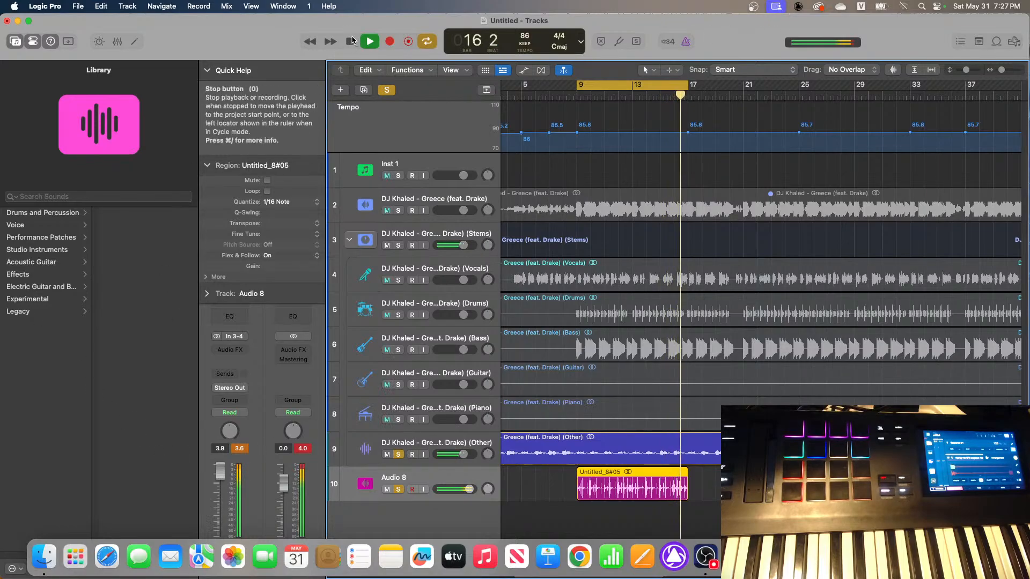
key(space)
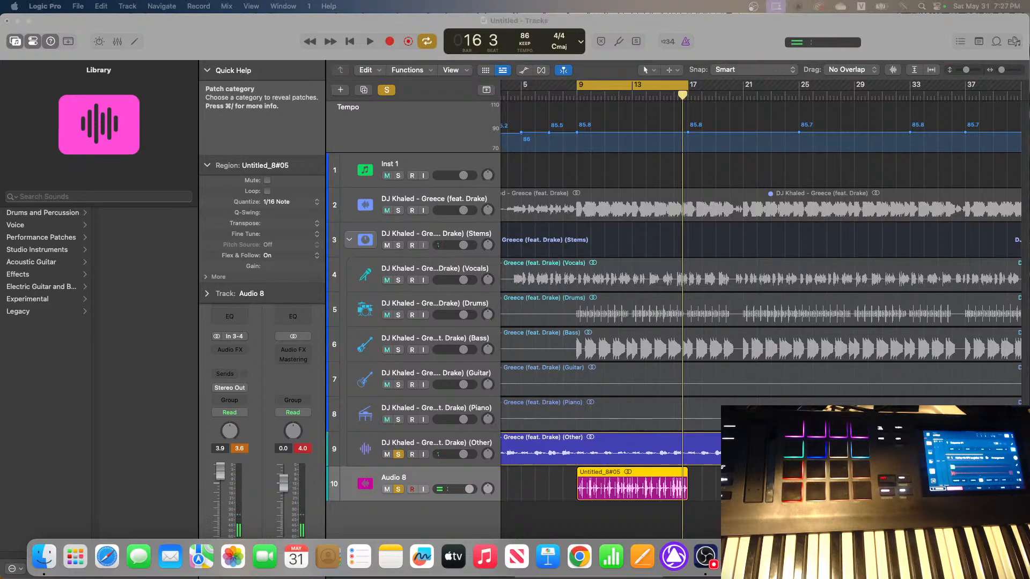
click(369, 42)
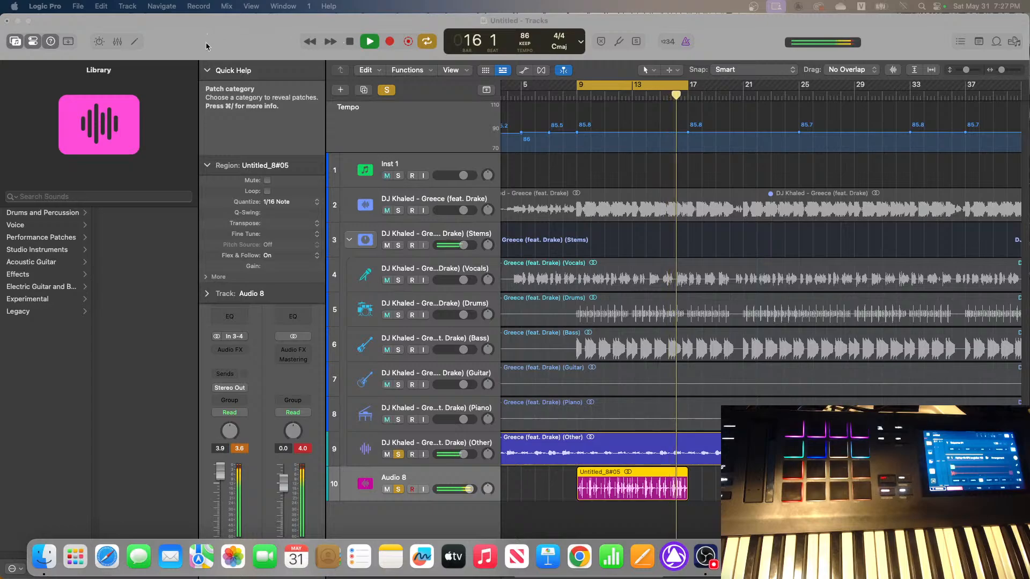
click(350, 43)
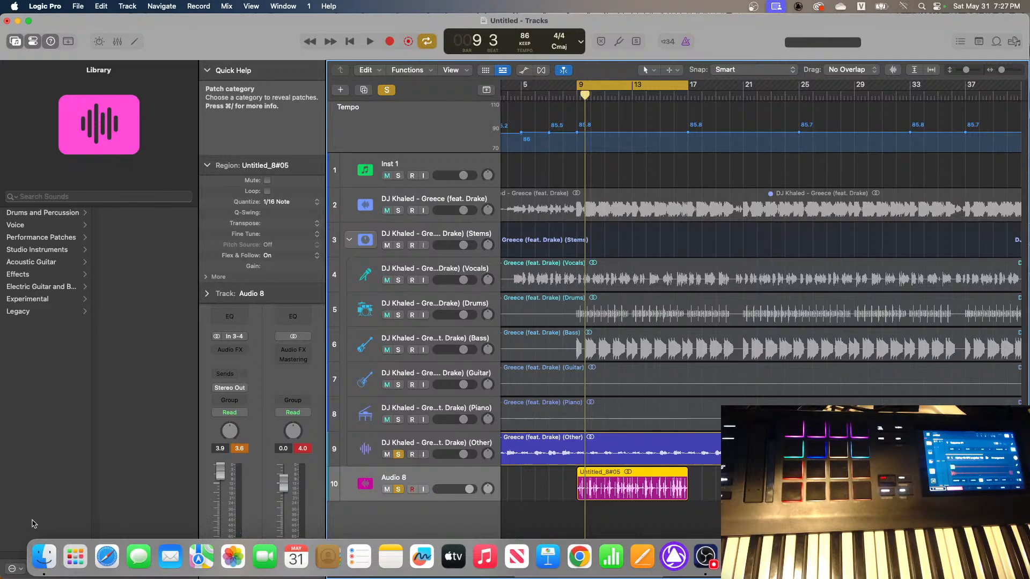
Solo the original song track and the Vocals stem instead of the Other stem while playing the loop with Audio 8
click(398, 210)
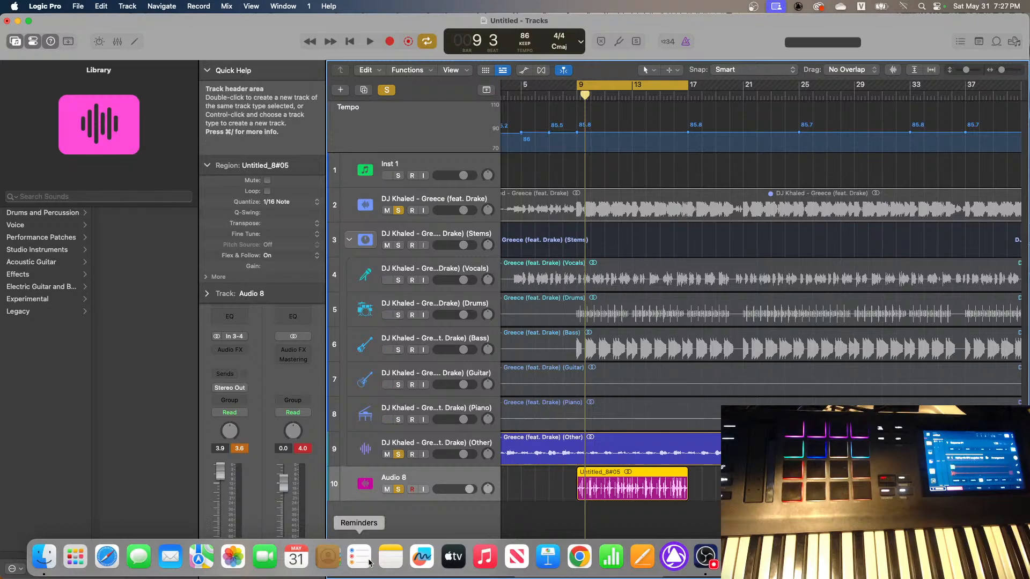
click(397, 455)
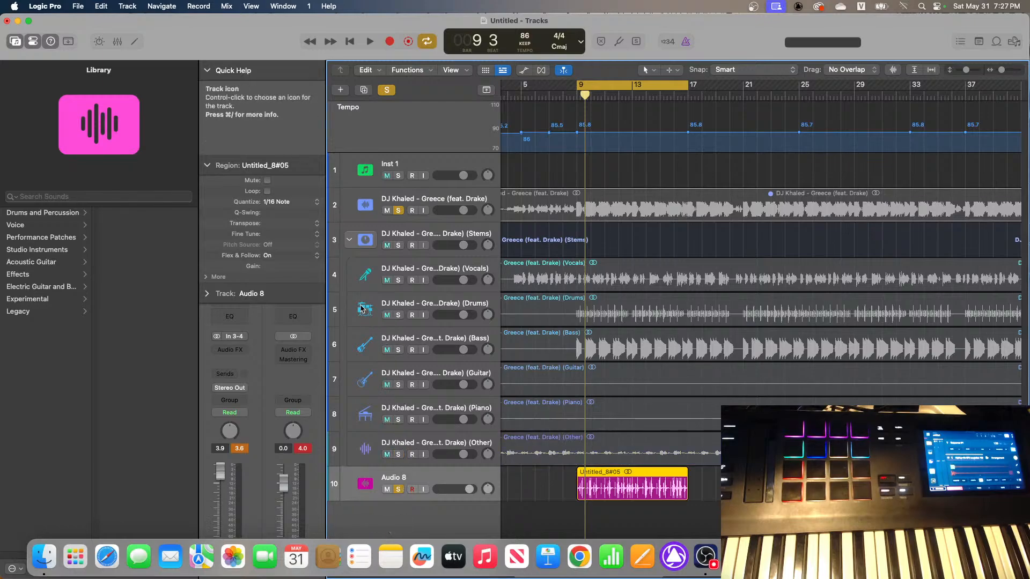
click(369, 41)
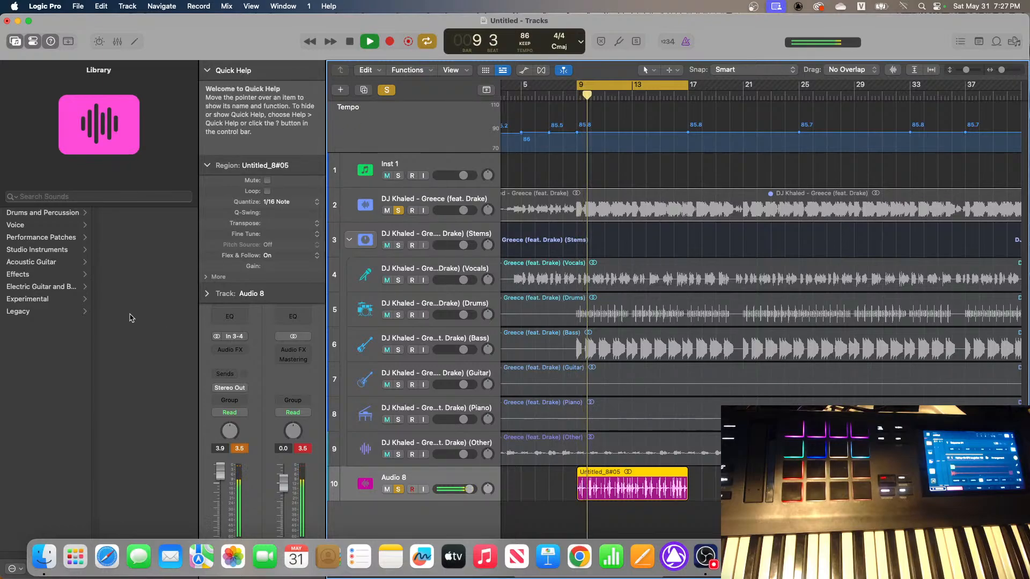
click(398, 281)
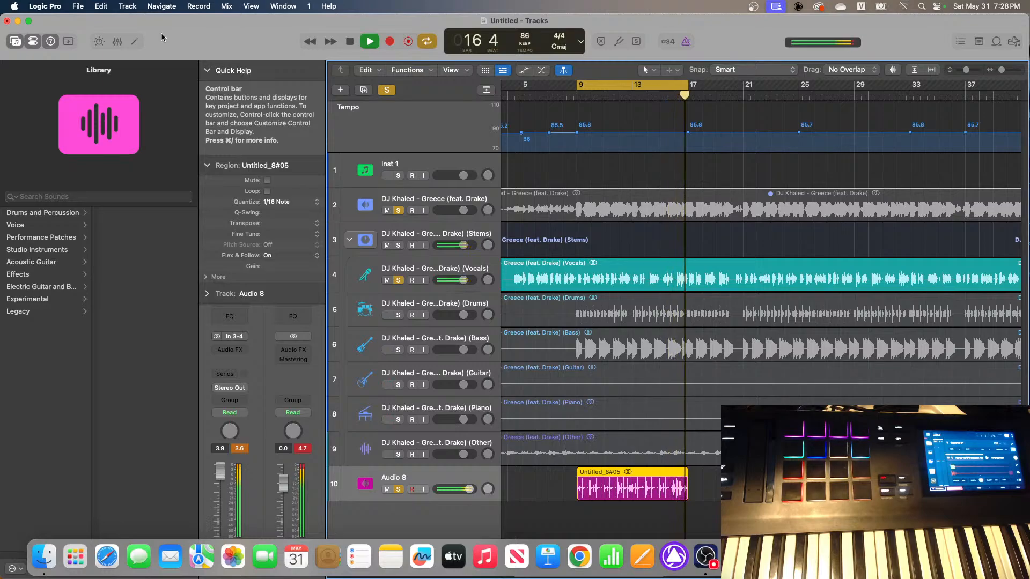
key(space)
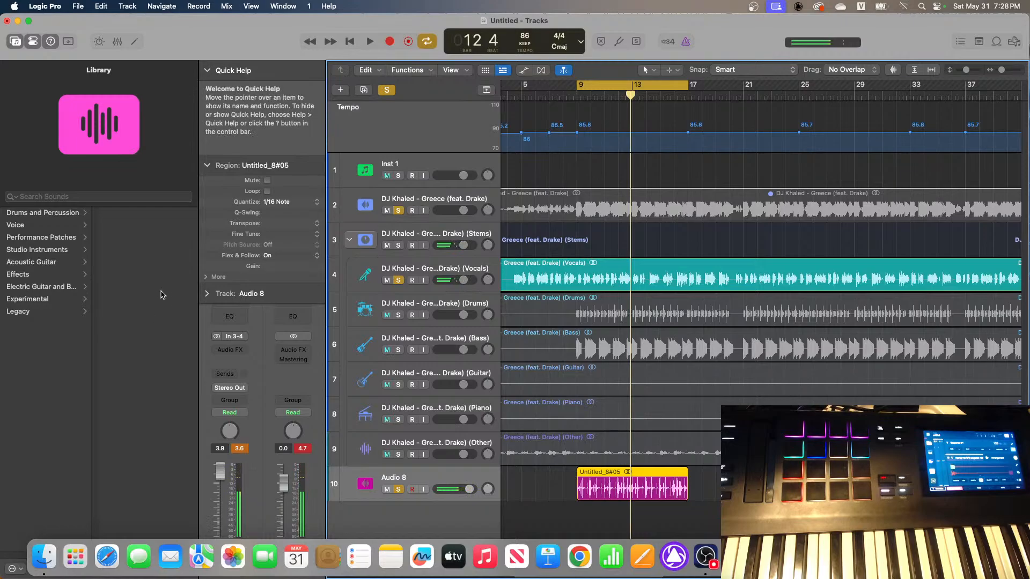